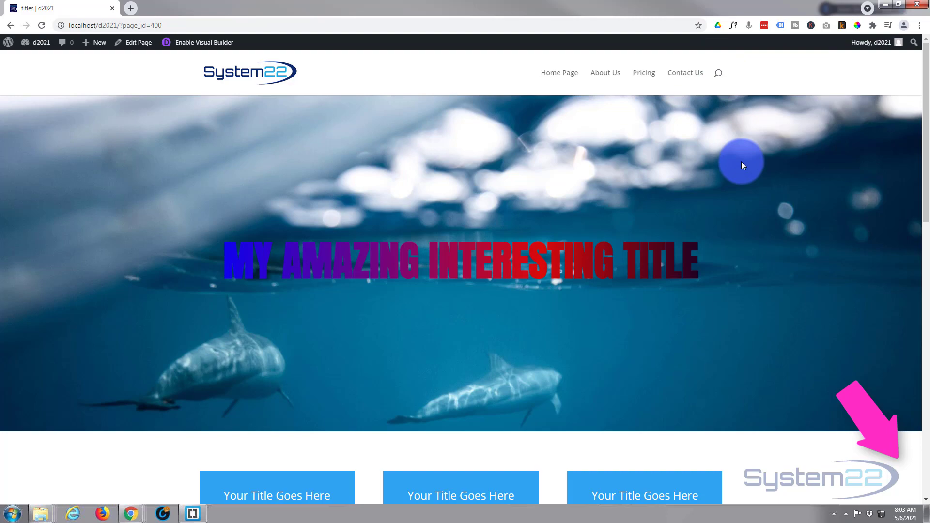
# - Scroll down the page and preview how the demo boxes expand on hover
pyautogui.scroll(-3, 741, 161)
pyautogui.scroll(-6, 743, 161)
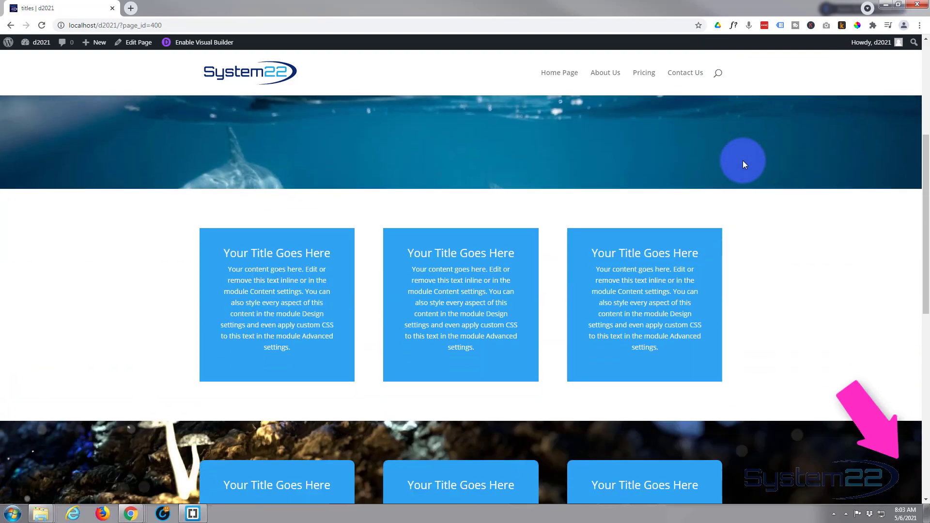
pyautogui.scroll(-2, 761, 149)
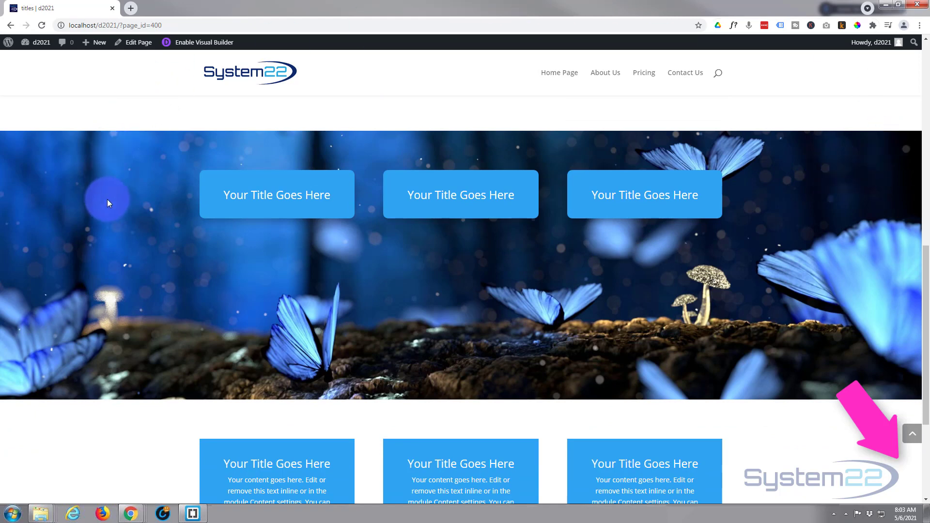
pyautogui.moveTo(205, 202)
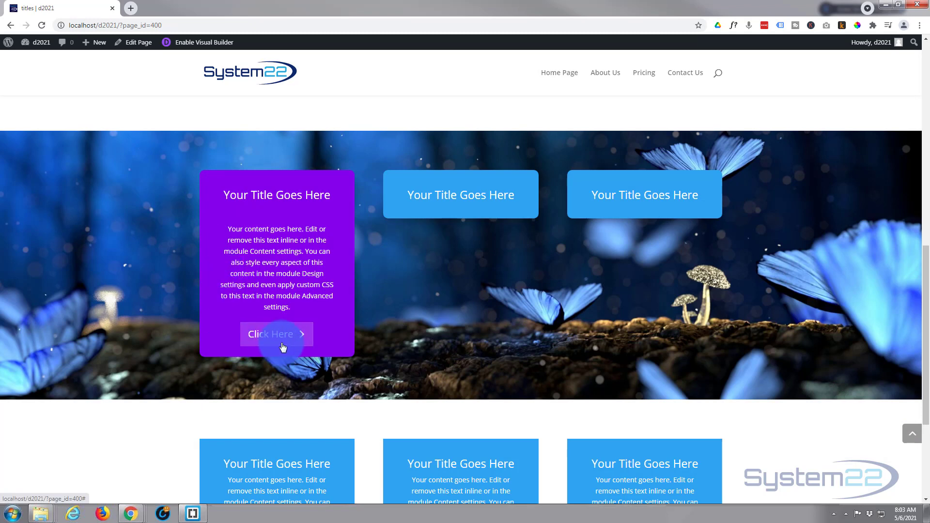
pyautogui.moveTo(430, 205)
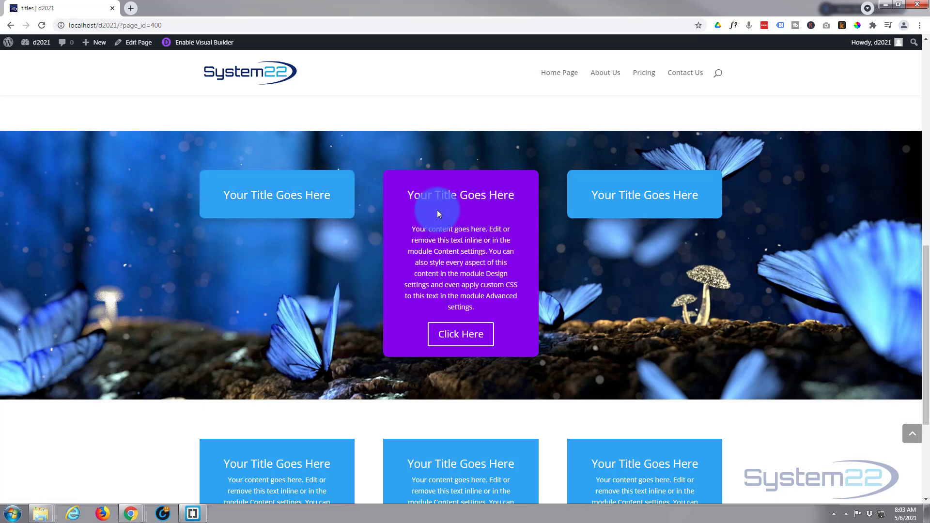
pyautogui.moveTo(576, 193)
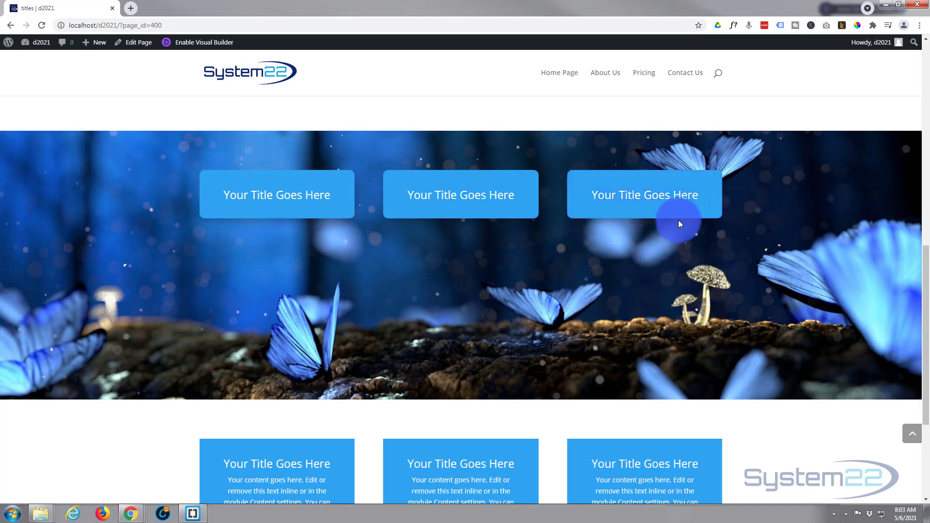
pyautogui.moveTo(662, 211)
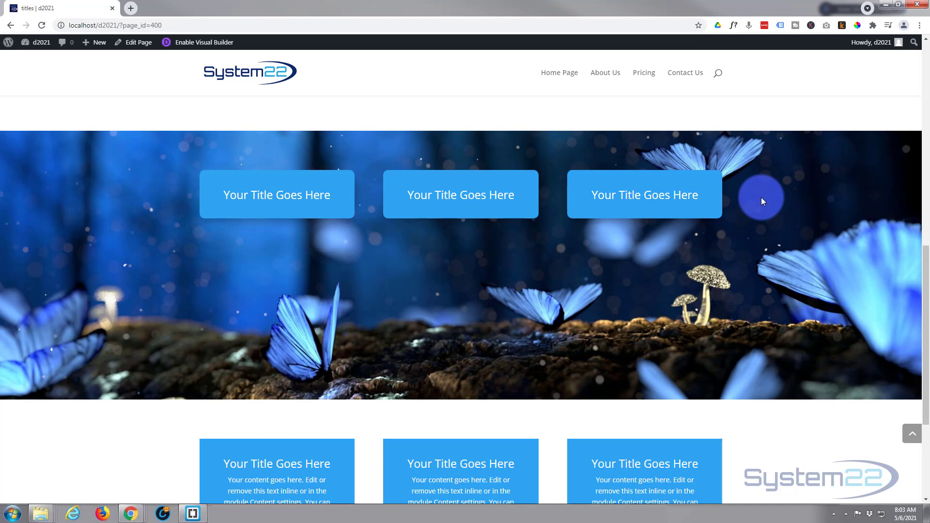
pyautogui.moveTo(475, 205)
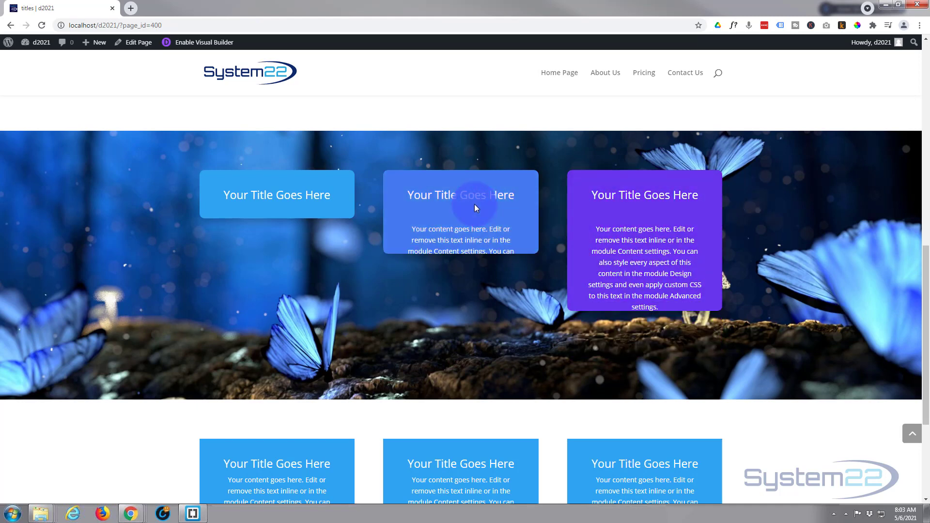
pyautogui.moveTo(282, 190)
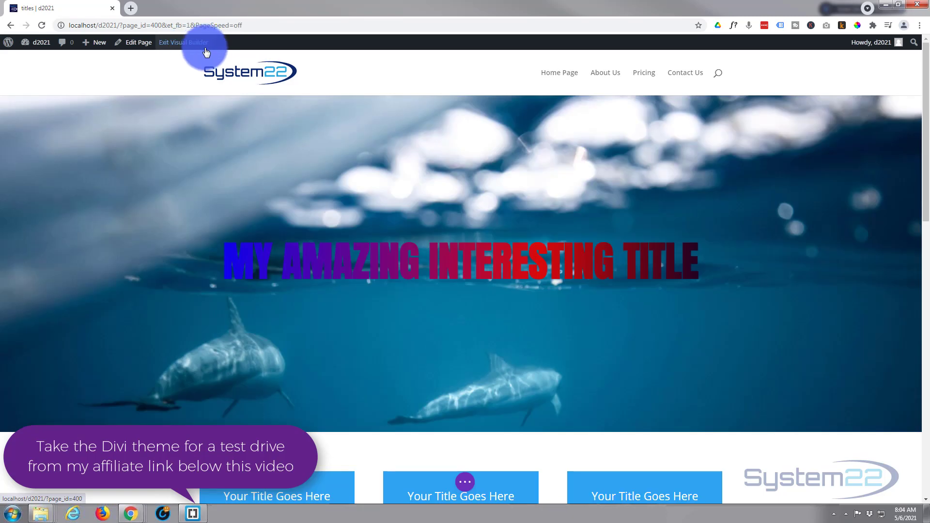
# - Move the butterfly background section below the boxes, then delete it
pyautogui.scroll(-6, 226, 192)
pyautogui.scroll(-10, 223, 192)
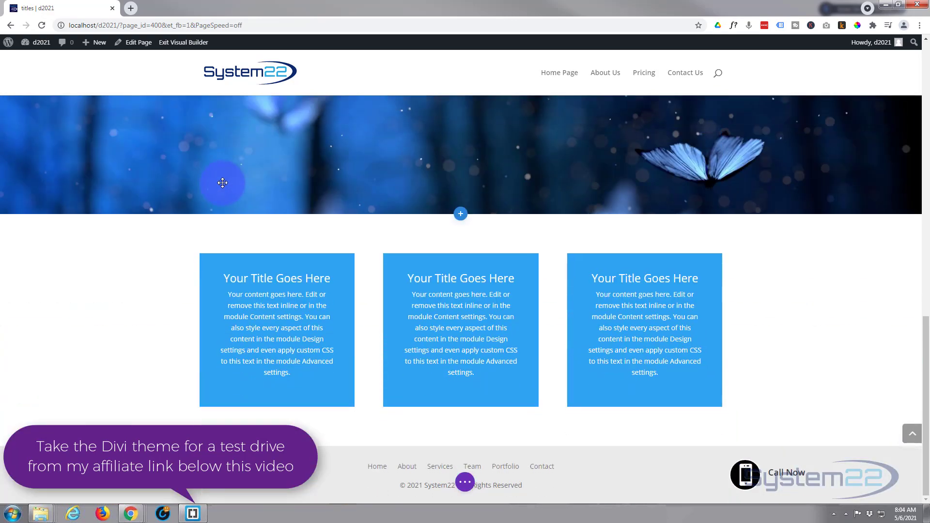
pyautogui.moveTo(223, 182); pyautogui.dragTo(55, 252)
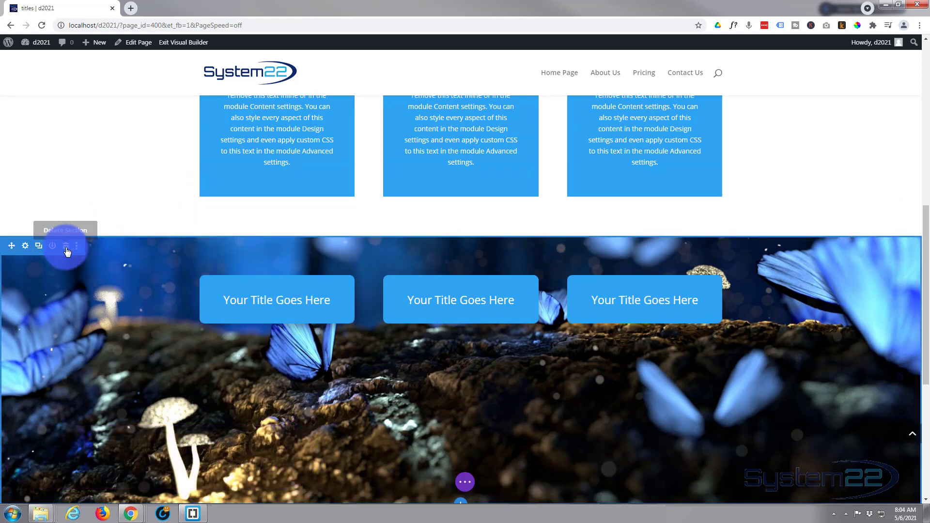
pyautogui.click(66, 246)
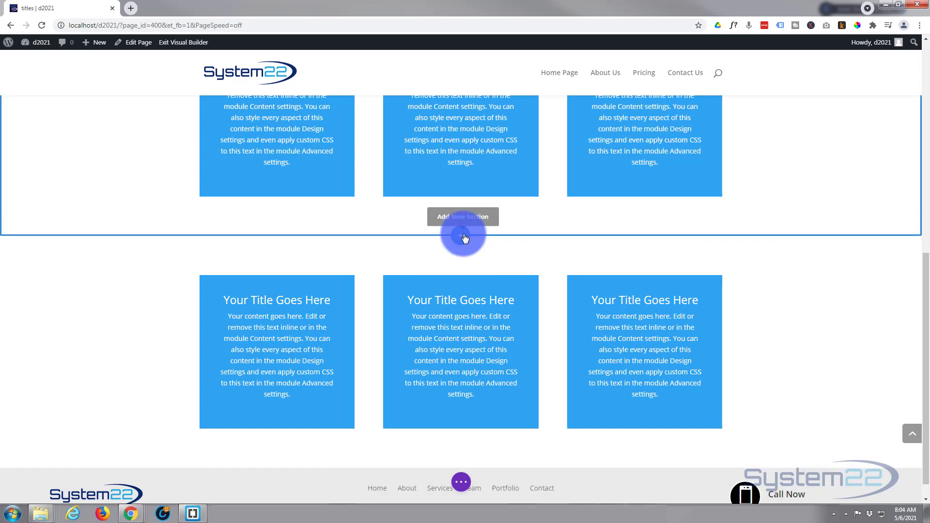
# - Add a new Regular section below the boxes with a three-column row
pyautogui.click(463, 236)
pyautogui.click(400, 314)
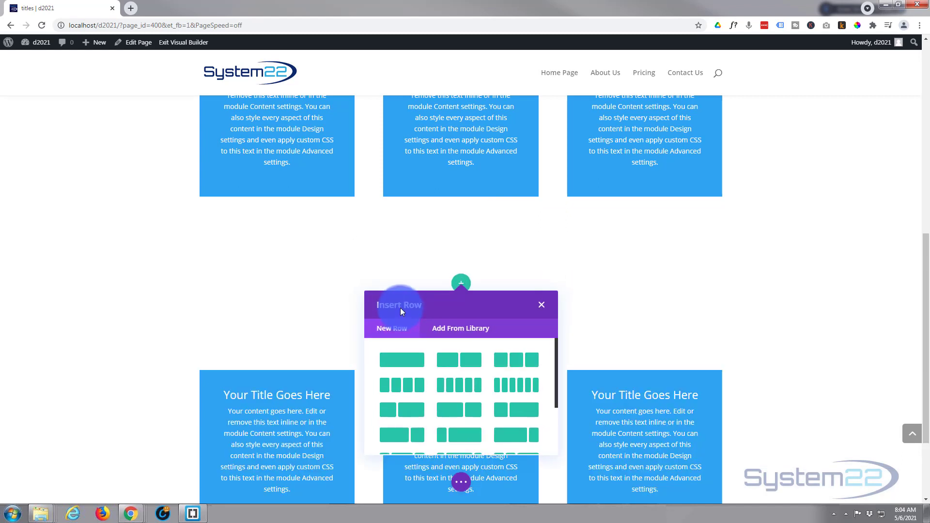
pyautogui.click(518, 365)
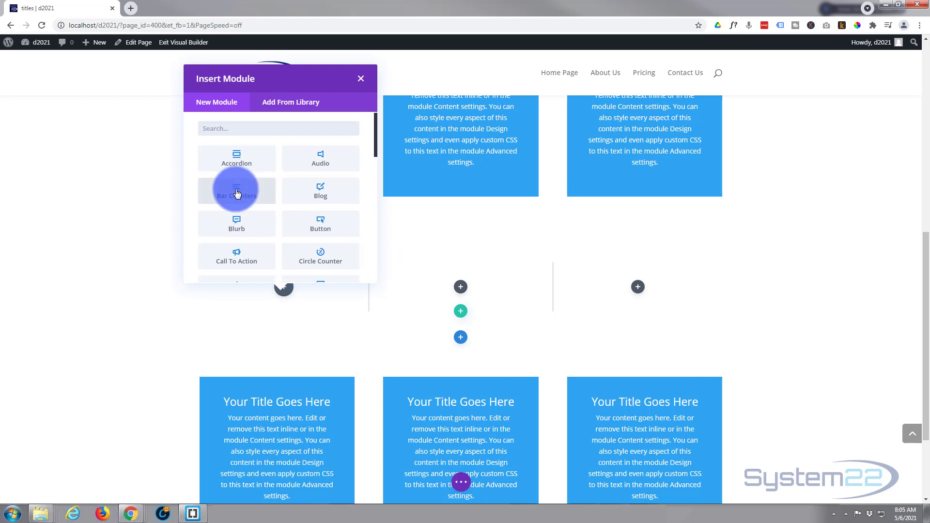
pyautogui.scroll(-1, 238, 194)
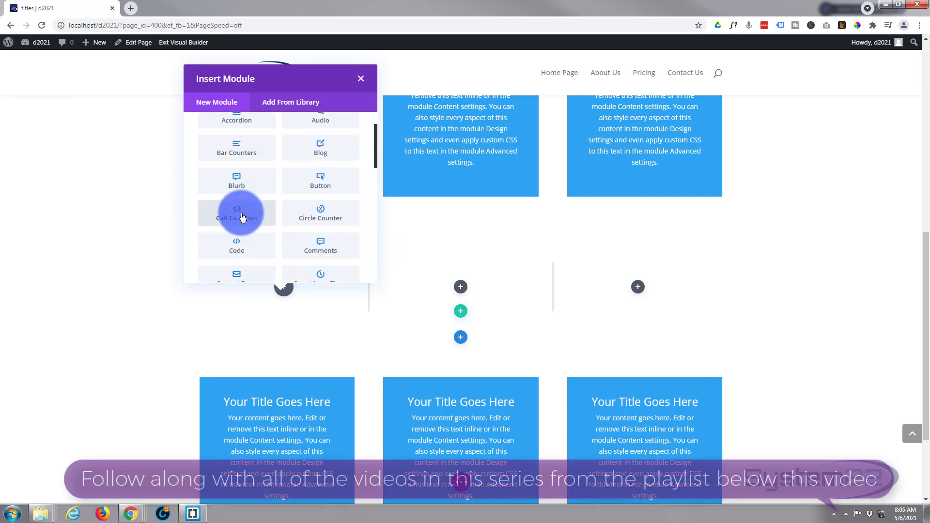
# - Insert a Call To Action module into the first column and look over its Content settings
pyautogui.click(243, 217)
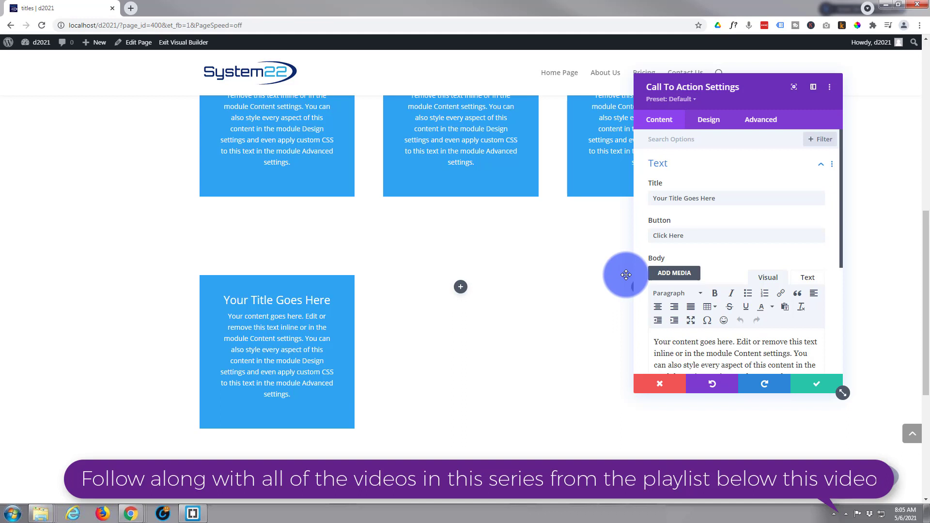
pyautogui.moveTo(687, 203)
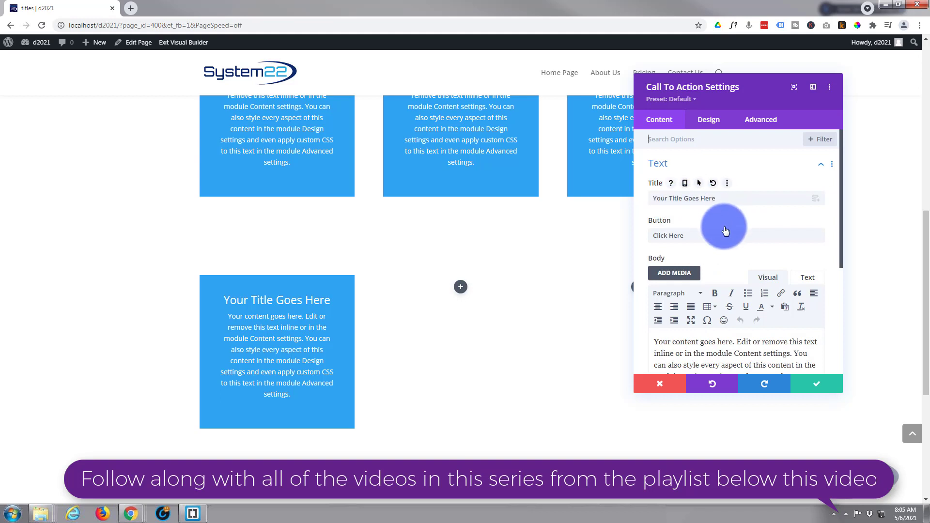
pyautogui.moveTo(661, 233)
pyautogui.scroll(-2, 703, 291)
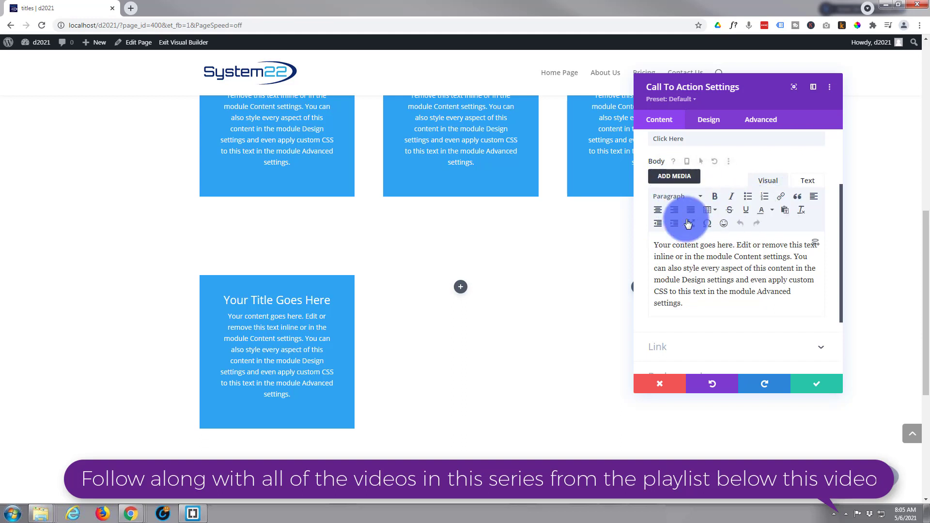
pyautogui.scroll(-3, 714, 290)
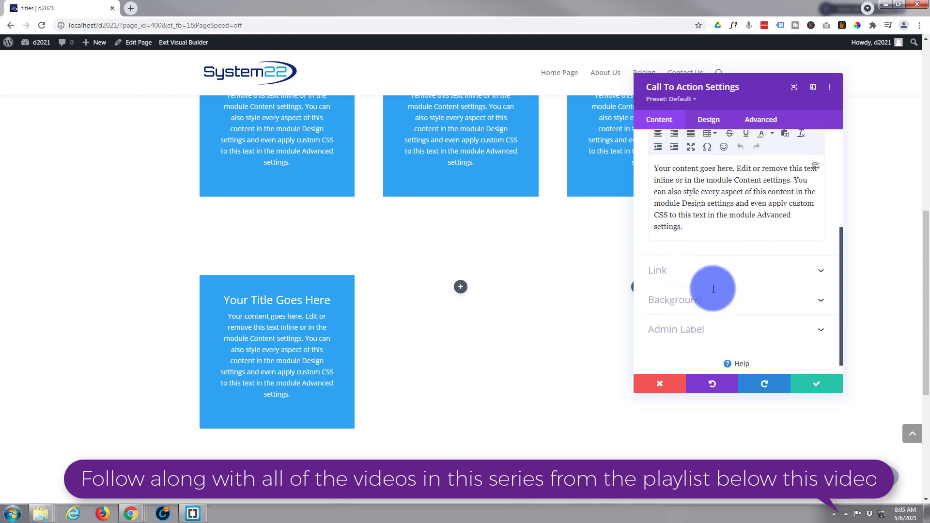
# - Set the Call To Action button link to # so it opens in the same window
pyautogui.click(702, 261)
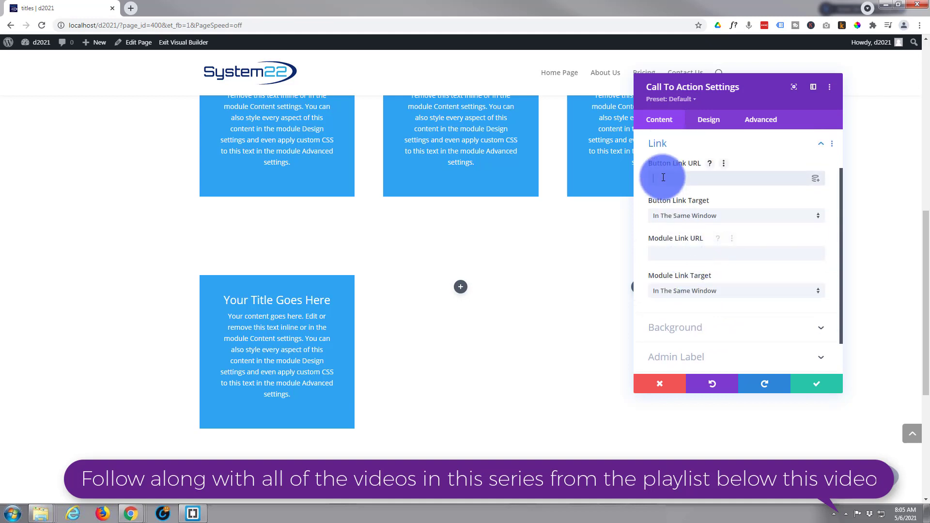
pyautogui.click(694, 168)
pyautogui.write('#')
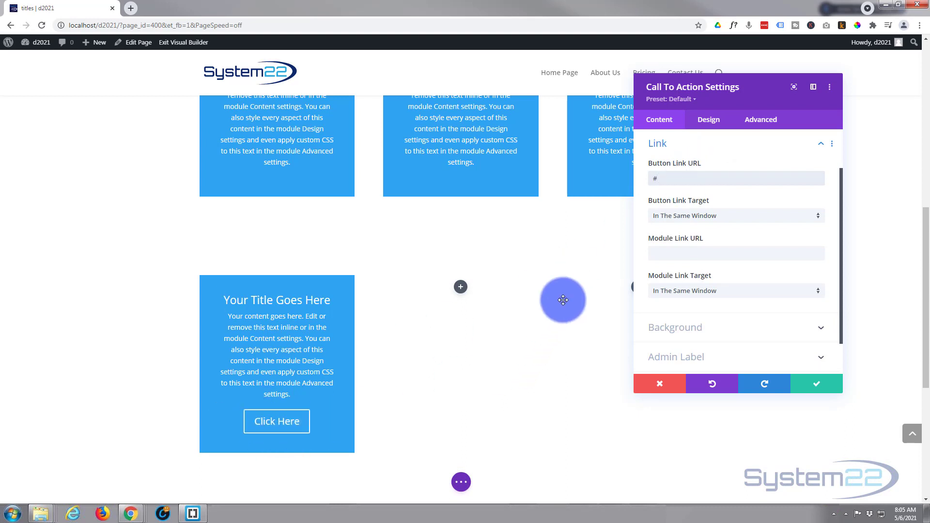
pyautogui.click(660, 254)
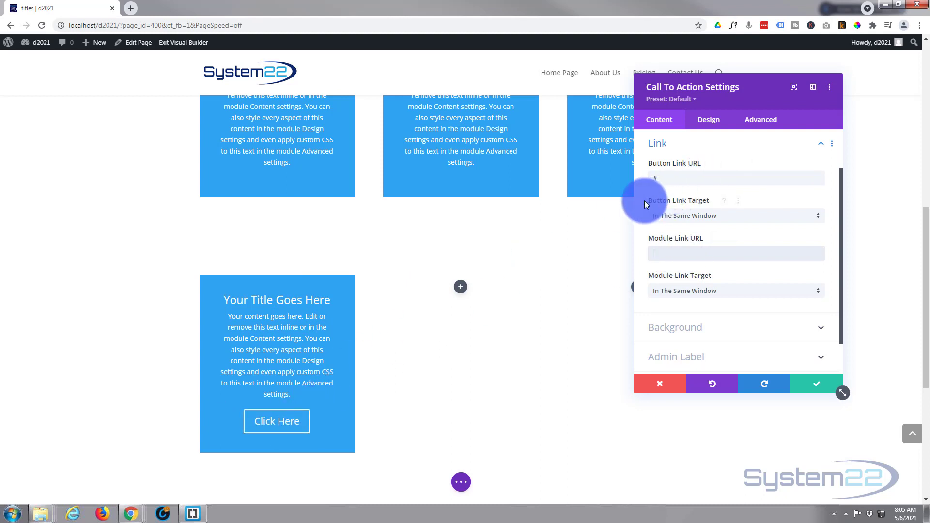
pyautogui.click(729, 217)
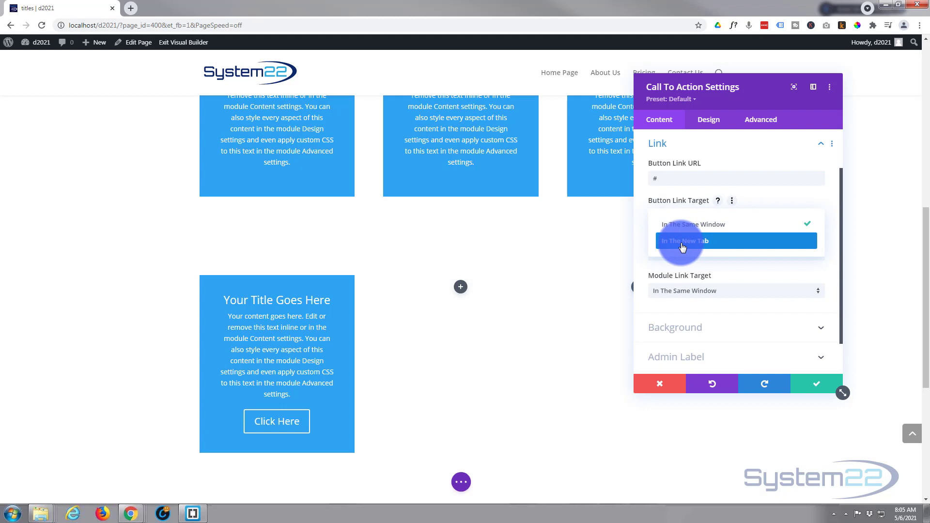
pyautogui.click(642, 225)
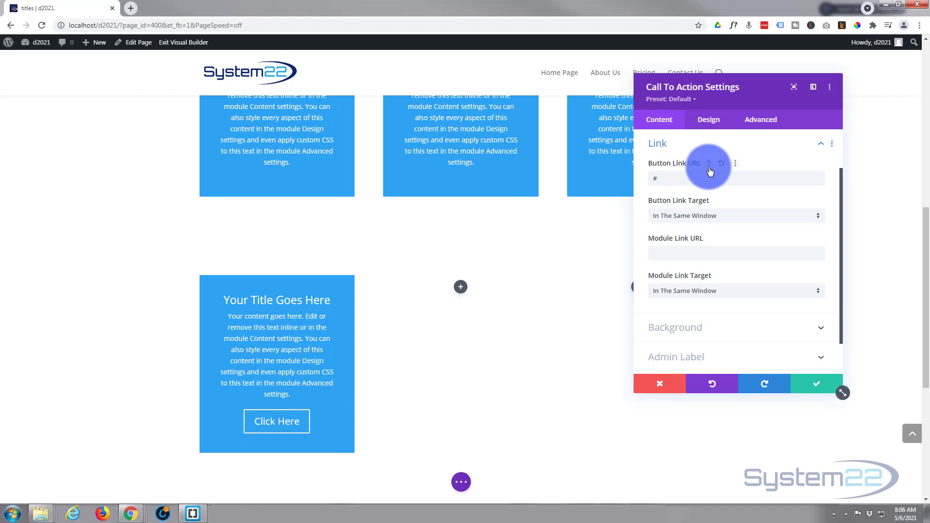
# - In the Design tab's Border settings, round all four corners of the box to 10px
pyautogui.click(712, 122)
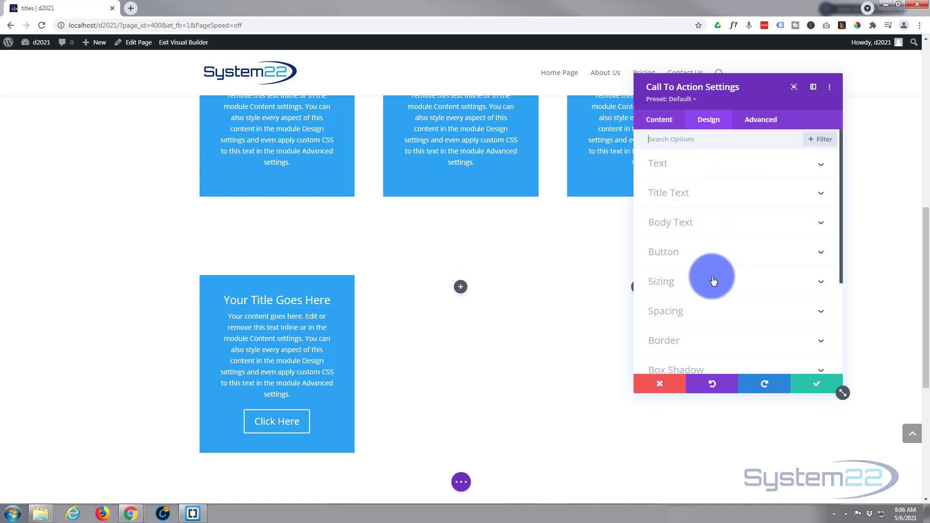
pyautogui.click(723, 338)
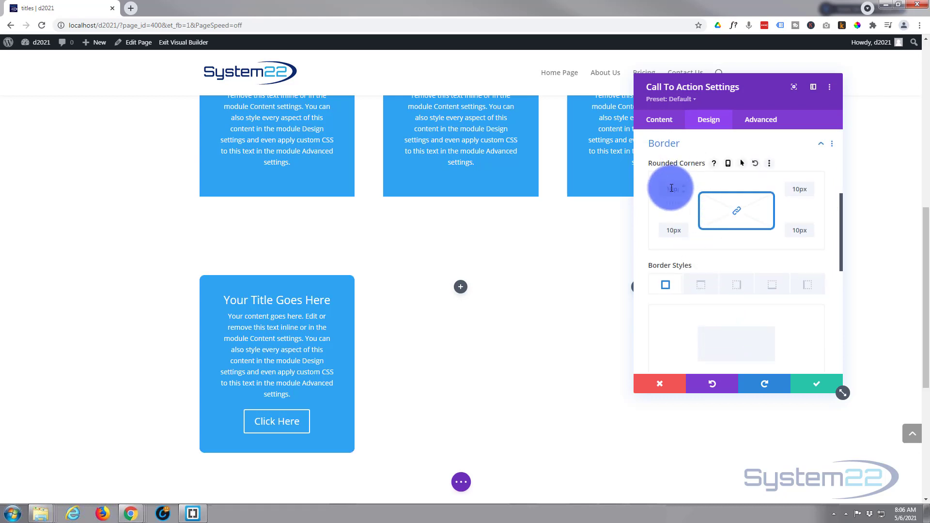
pyautogui.click(672, 185)
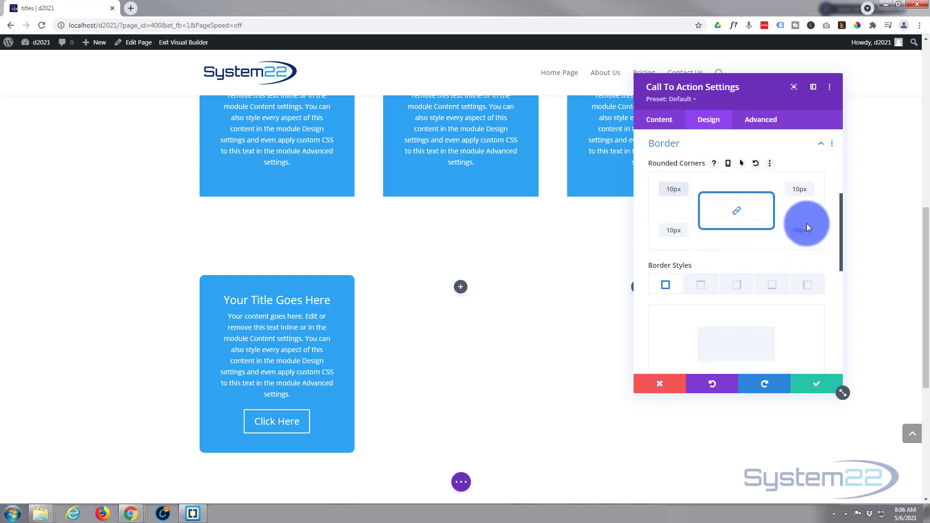
pyautogui.click(738, 214)
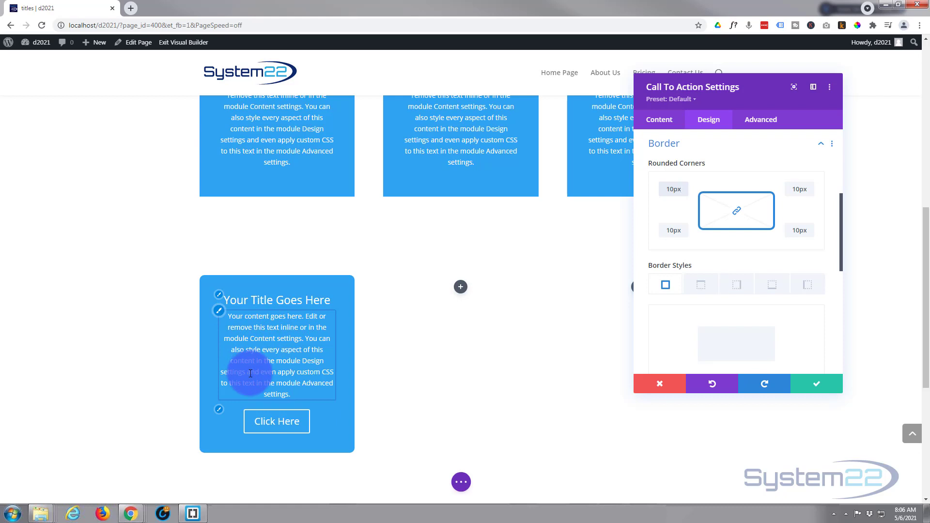
# - Insert an empty line above the Call To Action body text
pyautogui.click(660, 121)
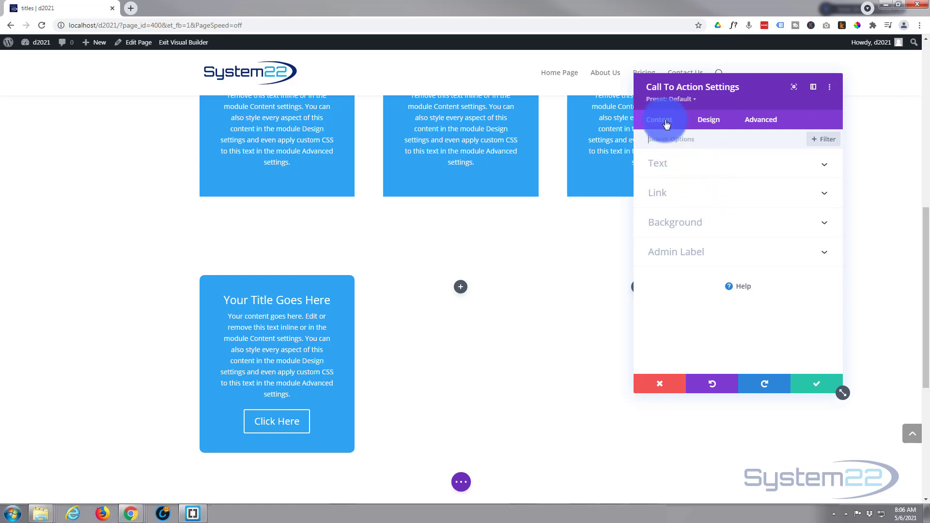
pyautogui.click(691, 169)
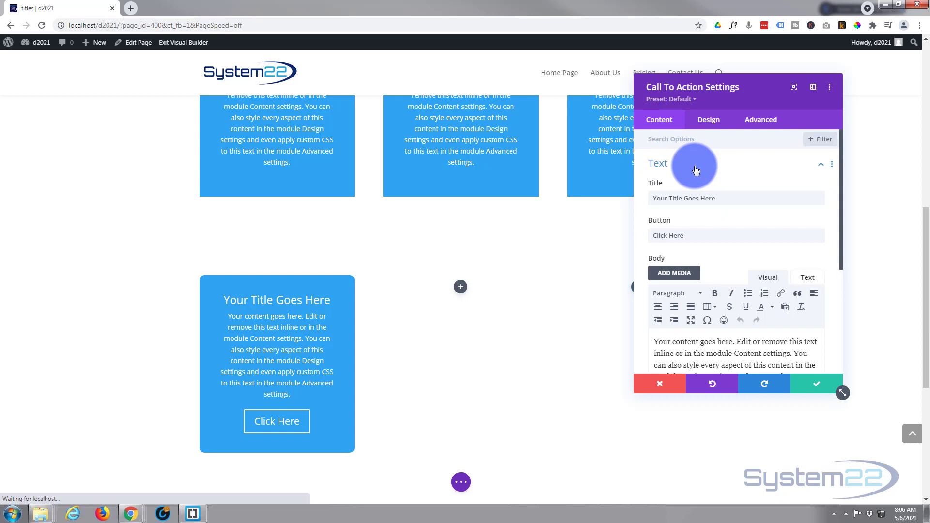
pyautogui.click(666, 306)
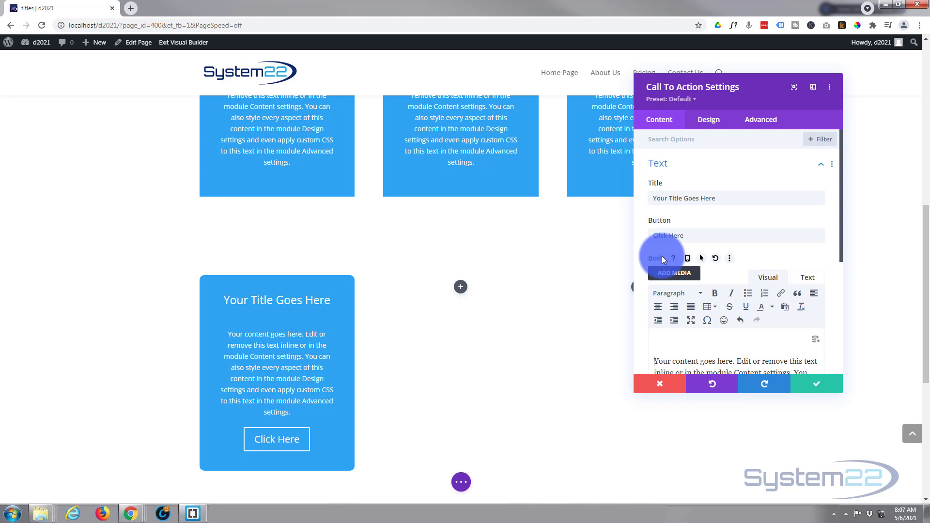
# - Set the box height to 100px in Sizing and enable hover options for Height
pyautogui.click(707, 125)
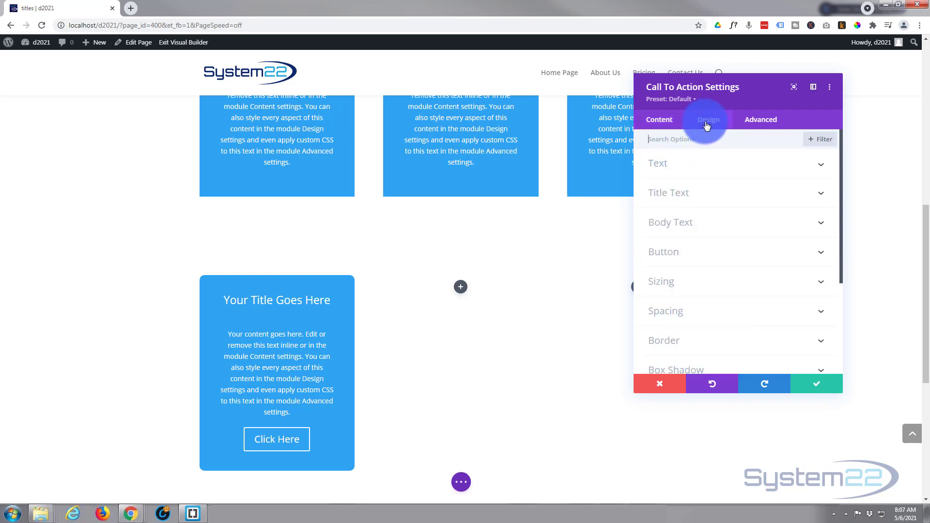
pyautogui.click(702, 283)
pyautogui.scroll(-1, 702, 311)
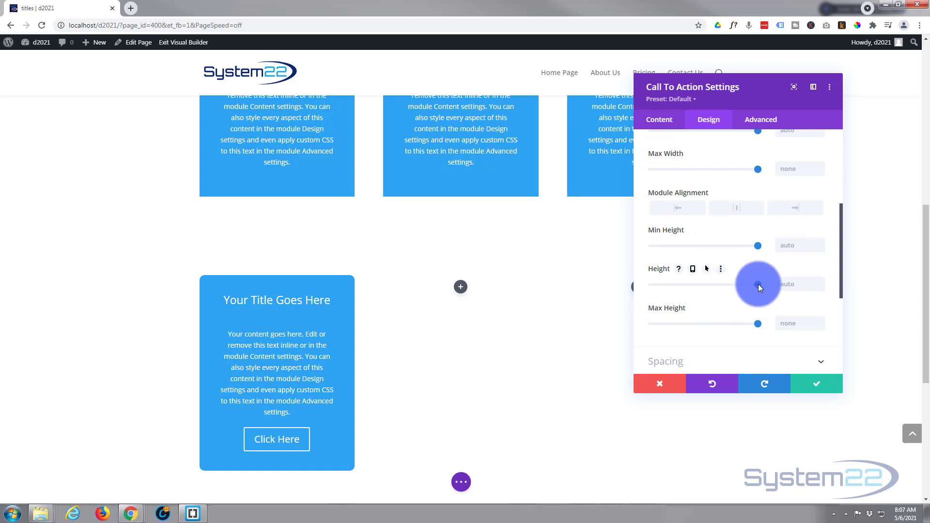
pyautogui.moveTo(758, 284); pyautogui.dragTo(650, 281)
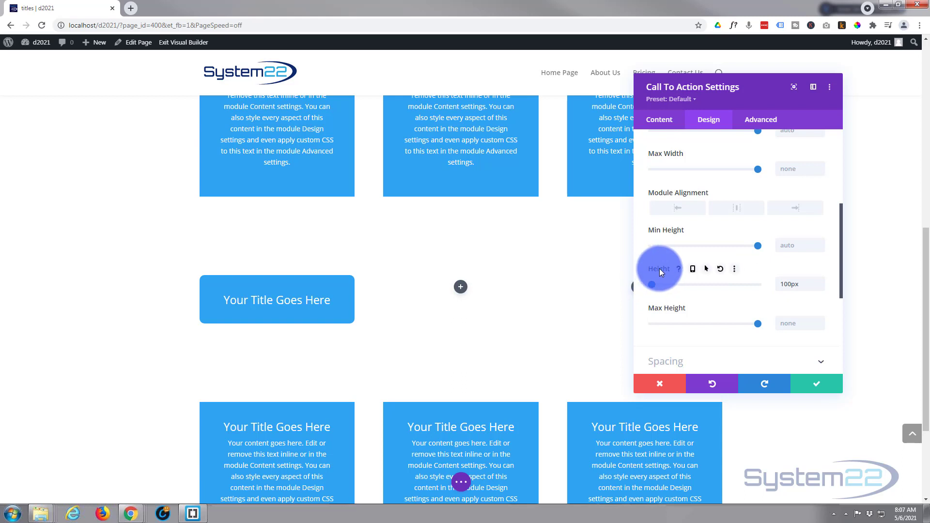
pyautogui.click(708, 269)
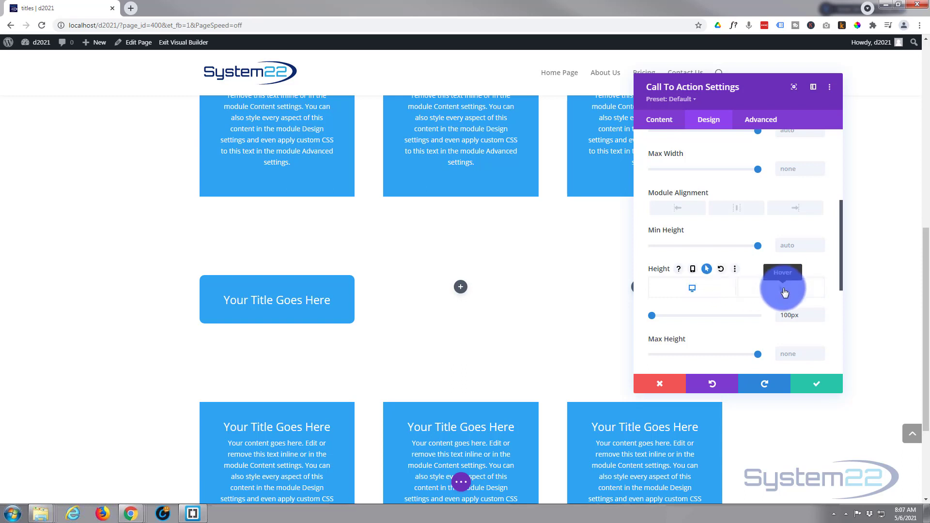
# - Set the hover height to 400px, then preview the normal 100px and hover states
pyautogui.click(785, 293)
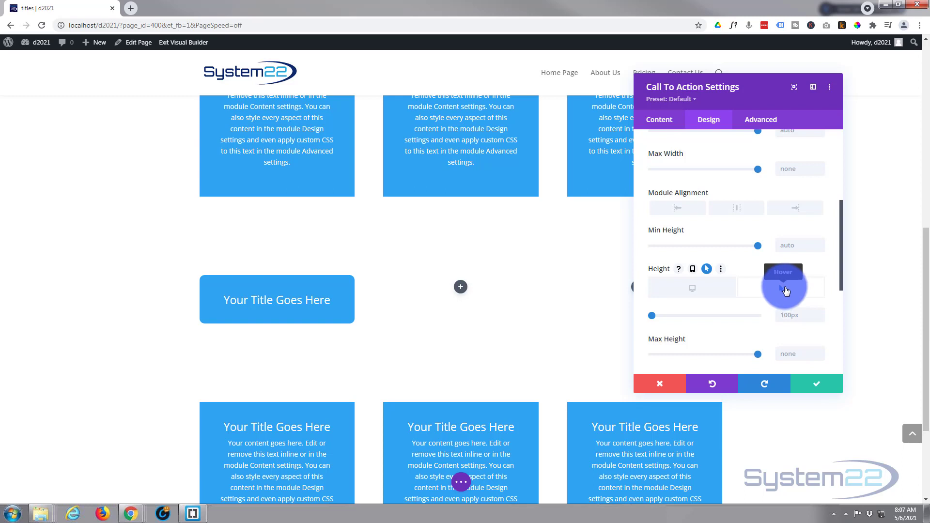
pyautogui.moveTo(653, 318); pyautogui.dragTo(689, 317)
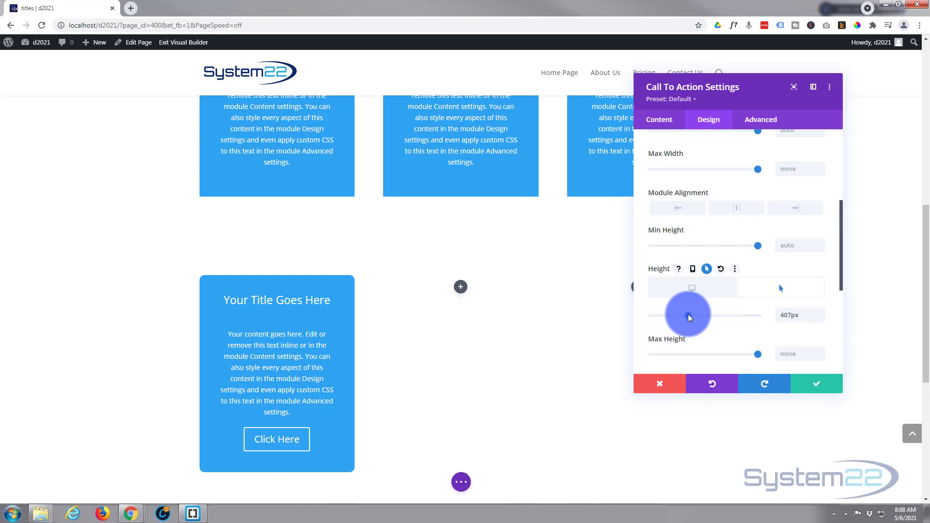
pyautogui.click(820, 322)
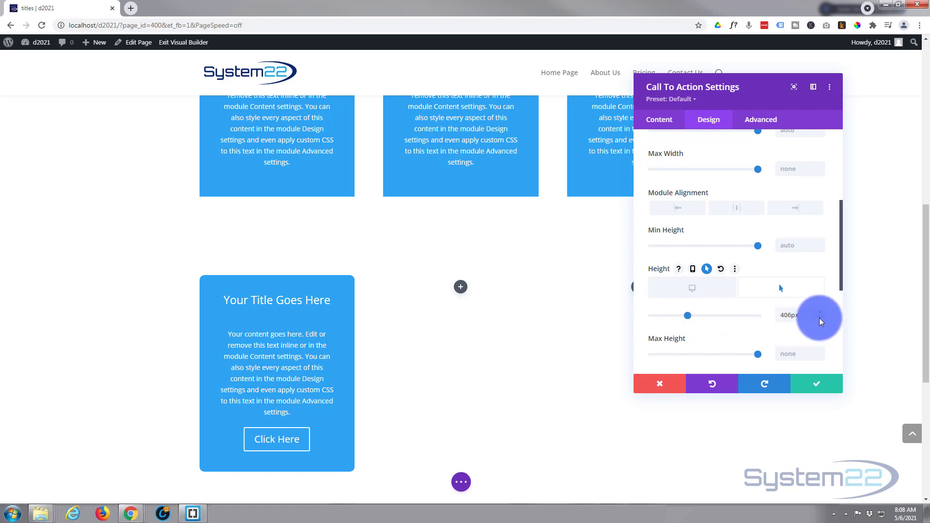
pyautogui.click(820, 322)
pyautogui.click(820, 321)
pyautogui.click(820, 322)
pyautogui.click(820, 322)
pyautogui.click(820, 321)
pyautogui.click(820, 322)
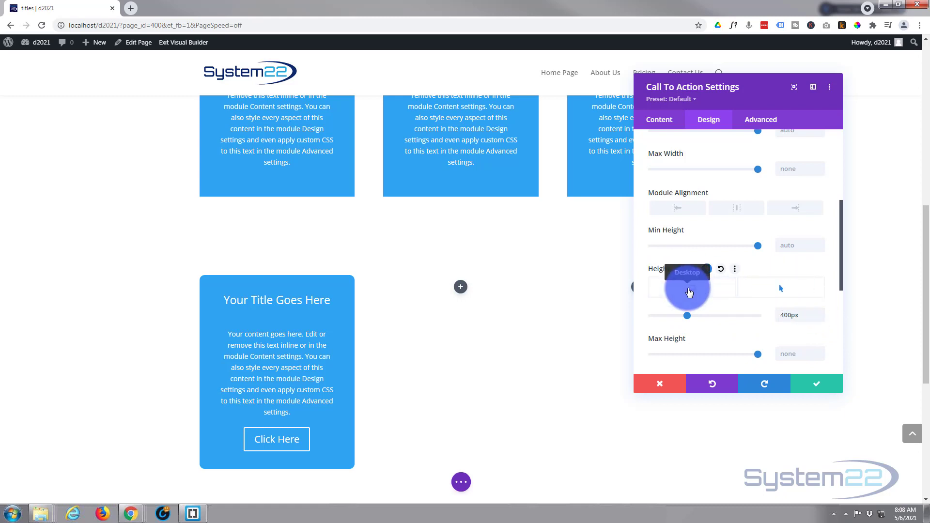
pyautogui.click(690, 291)
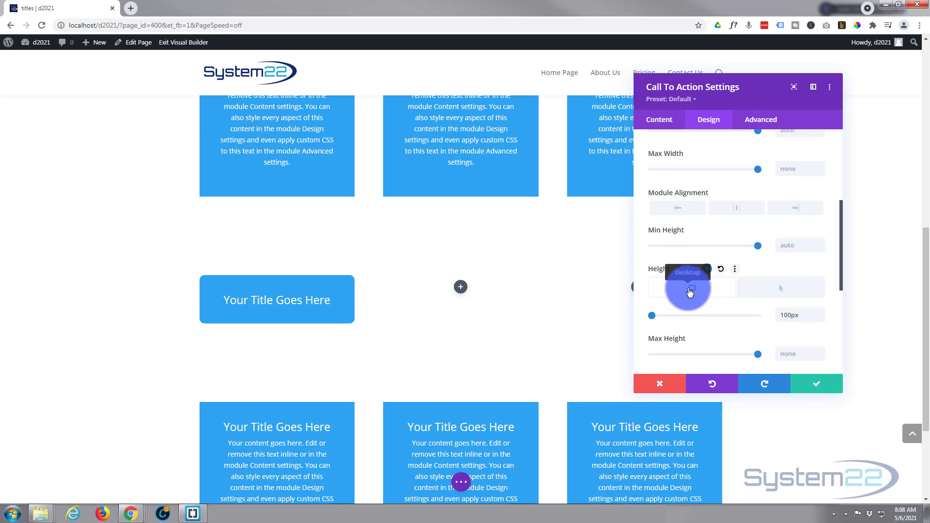
pyautogui.click(780, 291)
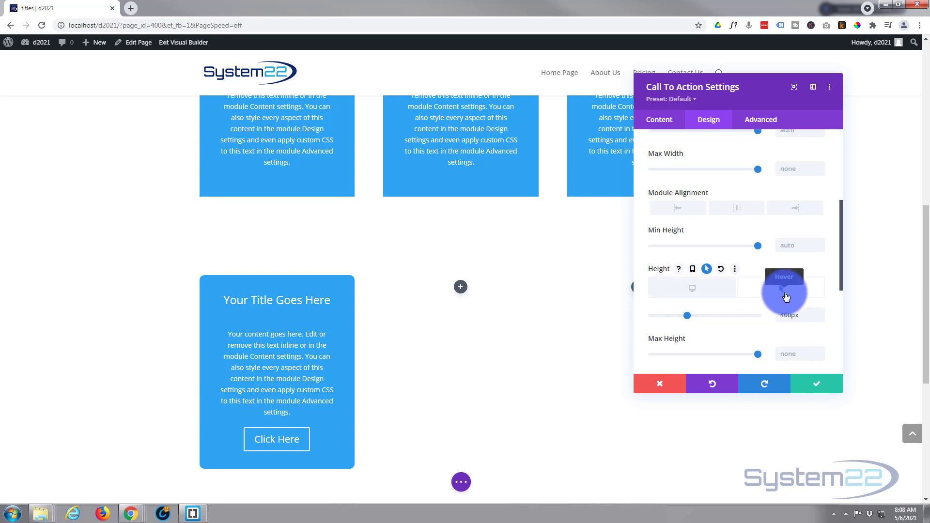
# - Give the box a purple (#8300e9) hover background while keeping the normal blue one
pyautogui.click(665, 125)
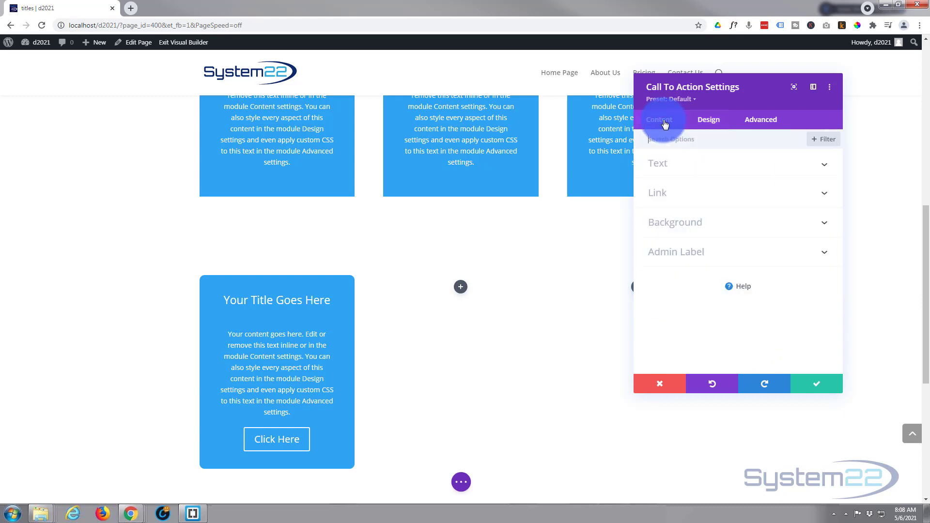
pyautogui.click(704, 234)
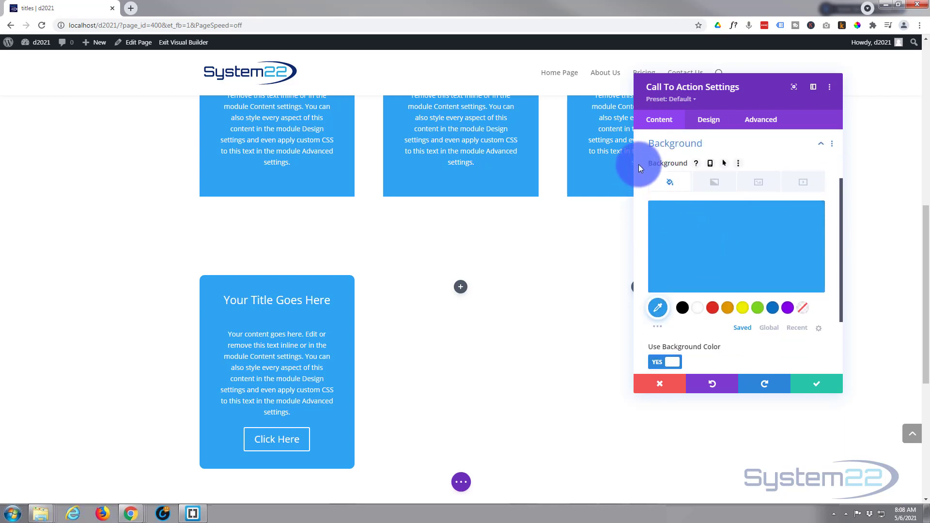
pyautogui.click(724, 164)
pyautogui.click(707, 181)
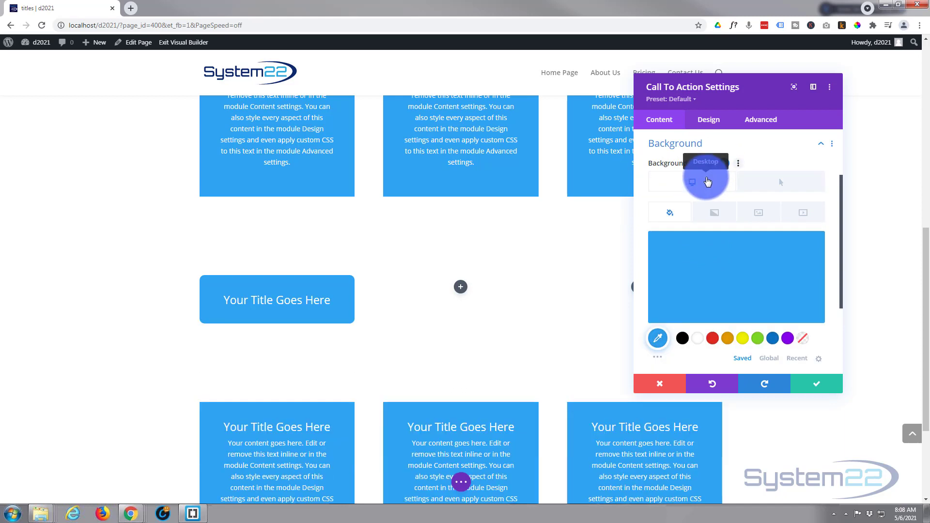
pyautogui.click(792, 184)
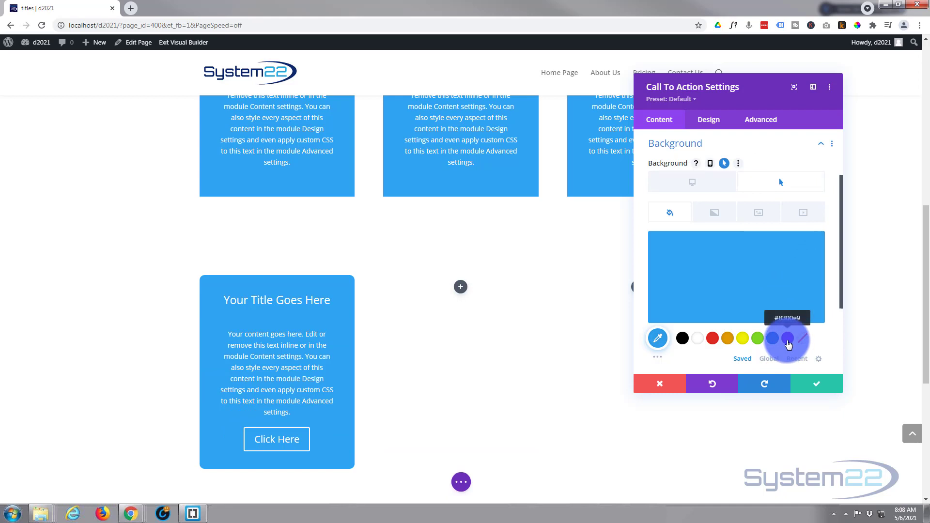
pyautogui.click(788, 339)
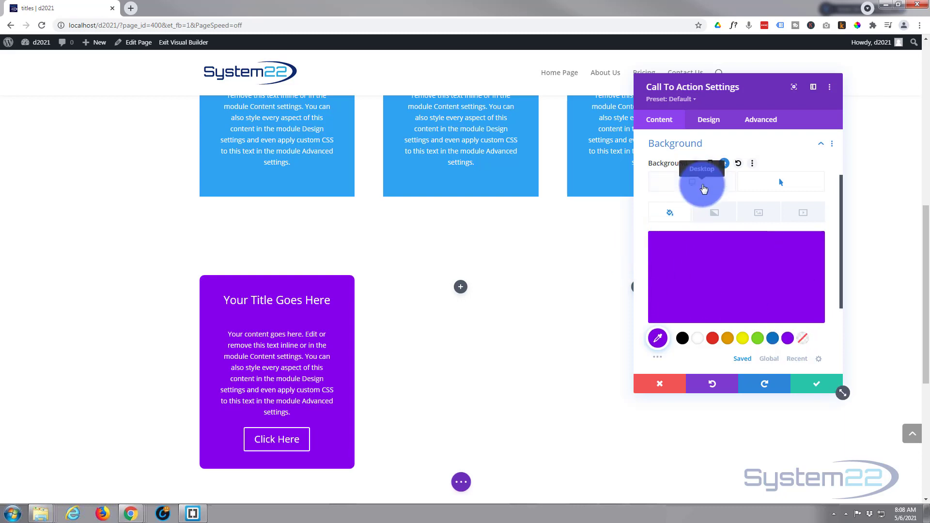
pyautogui.hotkey('ctrl', 'z')
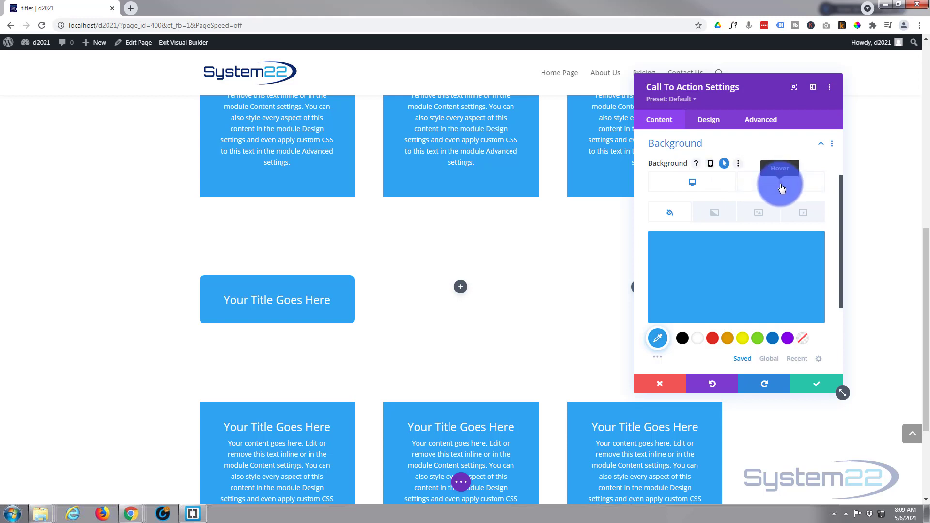
pyautogui.click(781, 188)
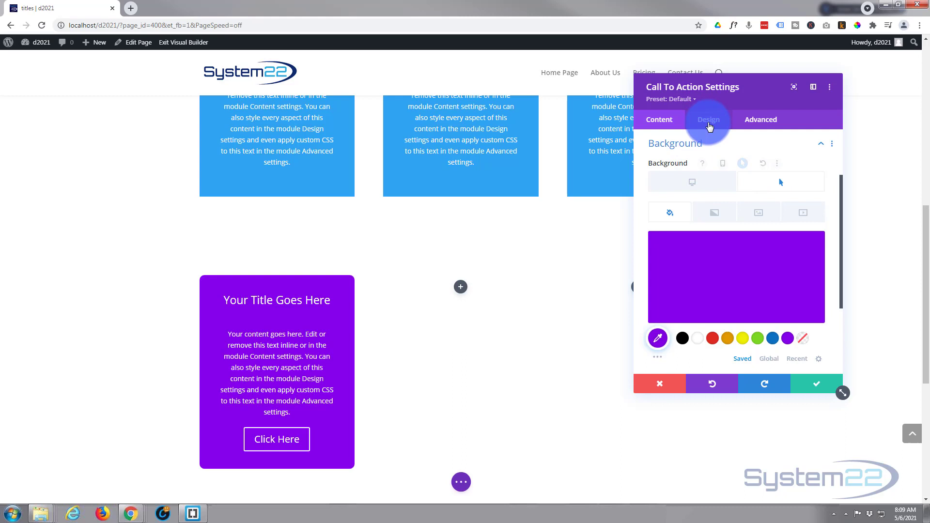
# - Apply a box shadow preset with 0px horizontal, 12px vertical and 18px blur
pyautogui.click(709, 121)
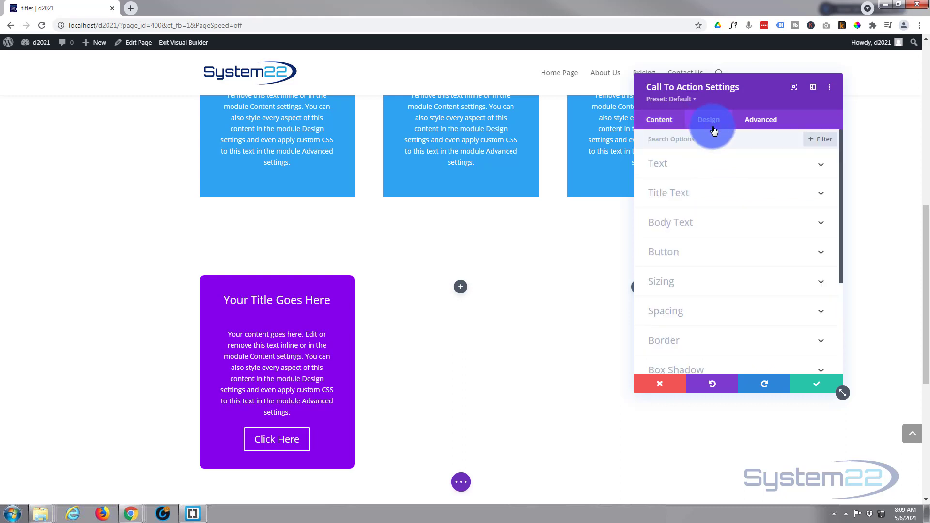
pyautogui.scroll(-1, 715, 242)
pyautogui.scroll(-2, 716, 243)
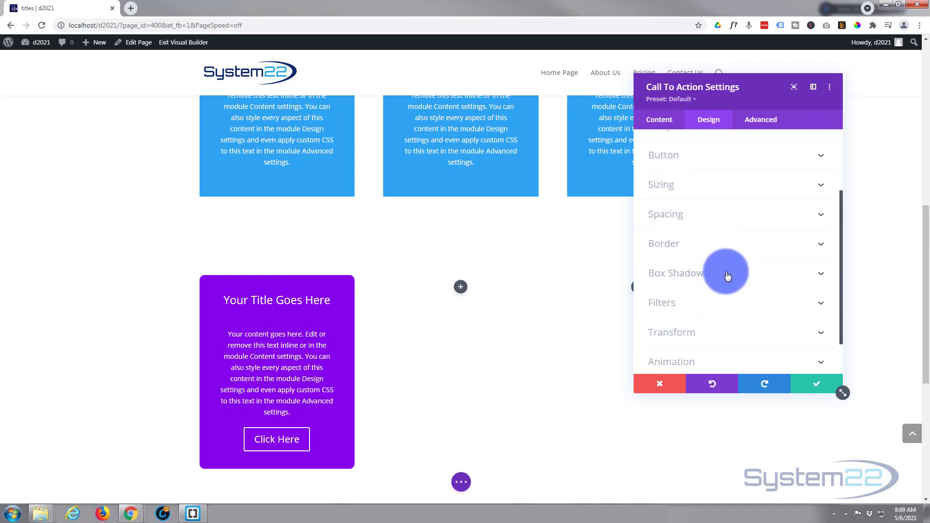
pyautogui.click(728, 276)
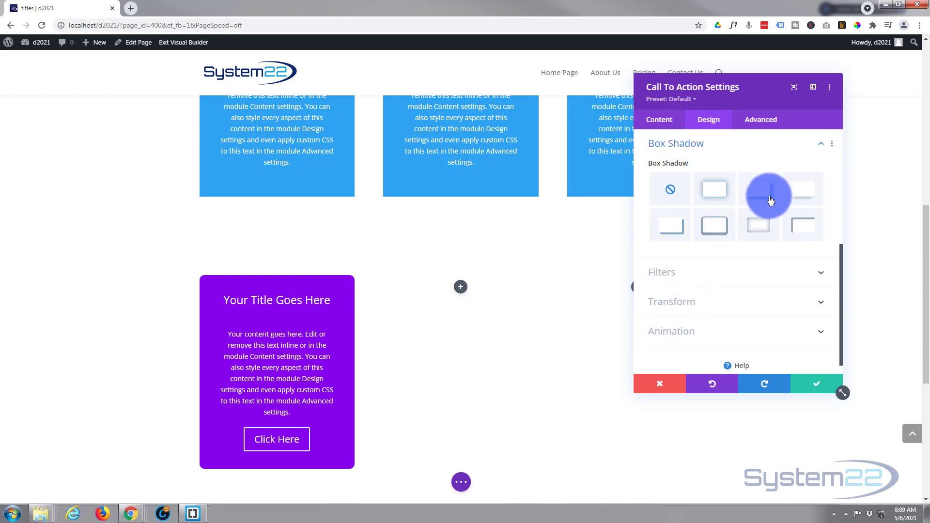
pyautogui.click(802, 196)
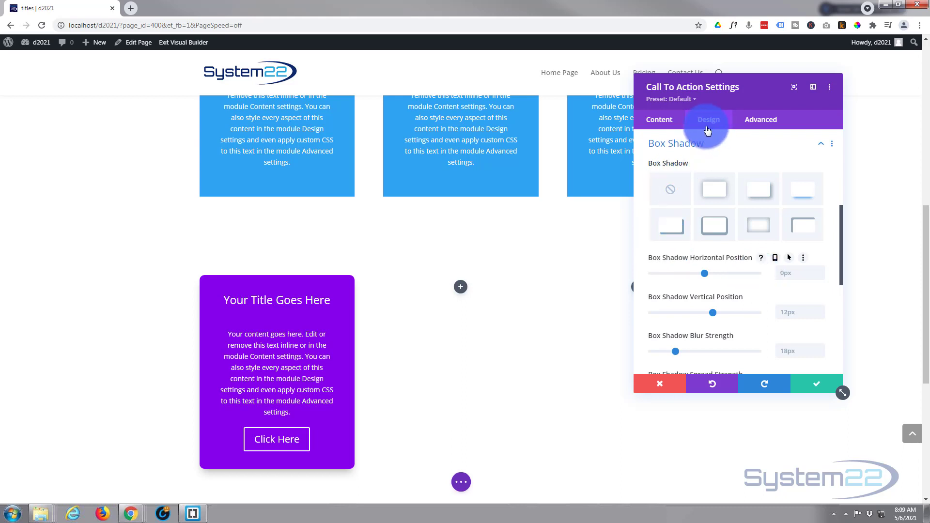
# - Make the box's hover change animate over 1000ms with an Ease-In-Out curve, then save
pyautogui.click(768, 125)
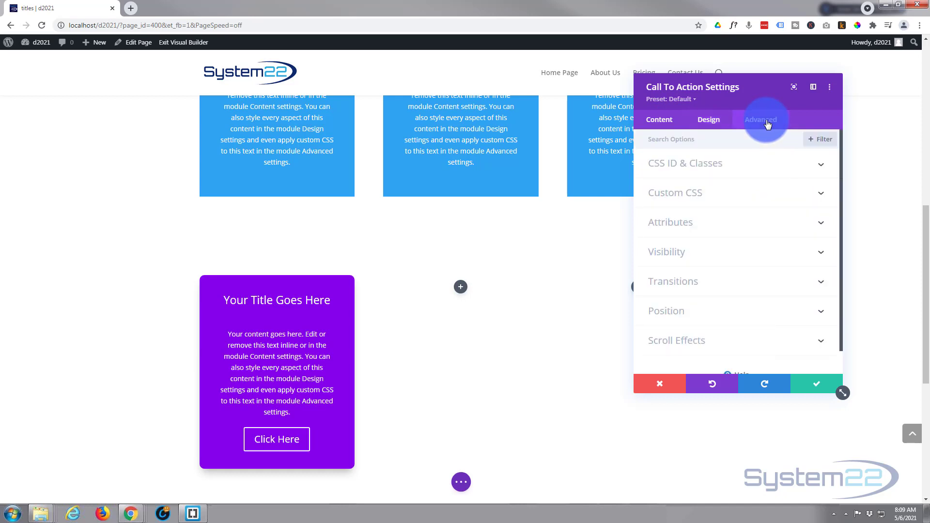
pyautogui.click(736, 283)
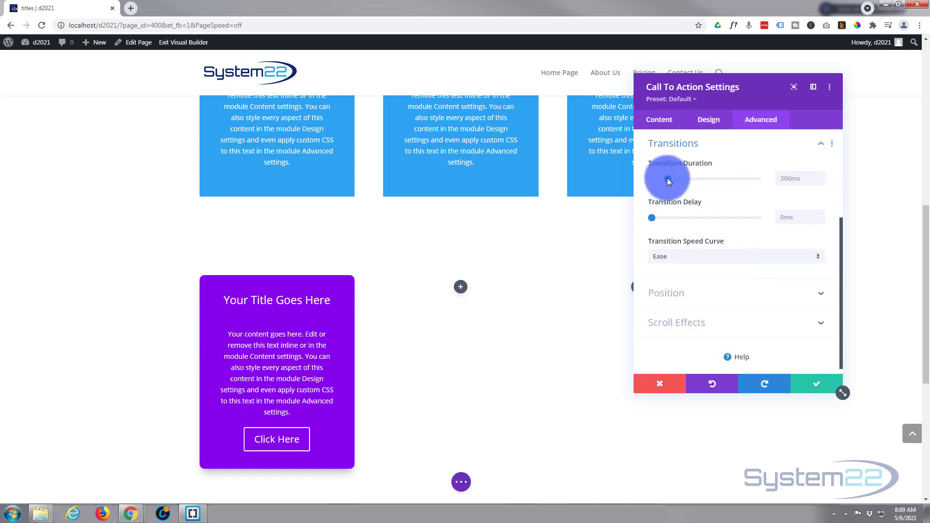
pyautogui.moveTo(667, 178); pyautogui.dragTo(705, 182)
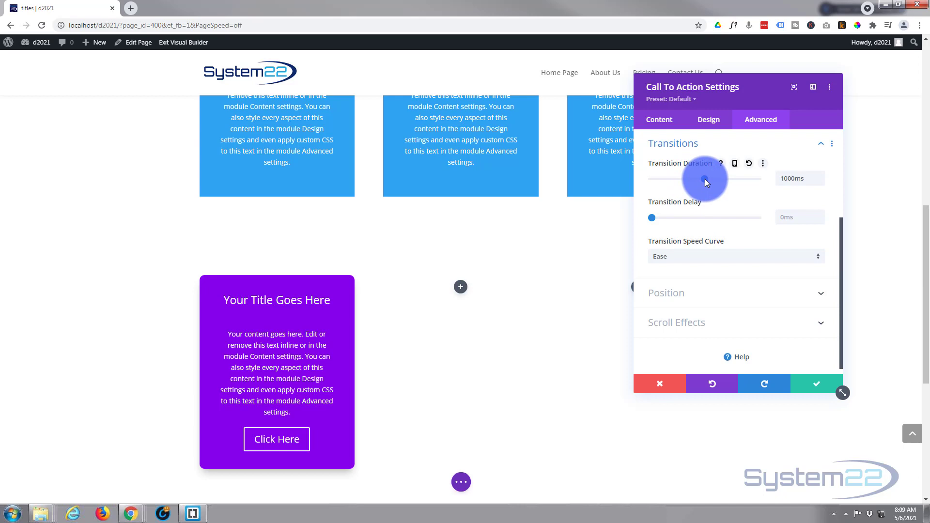
pyautogui.scroll(-1, 723, 210)
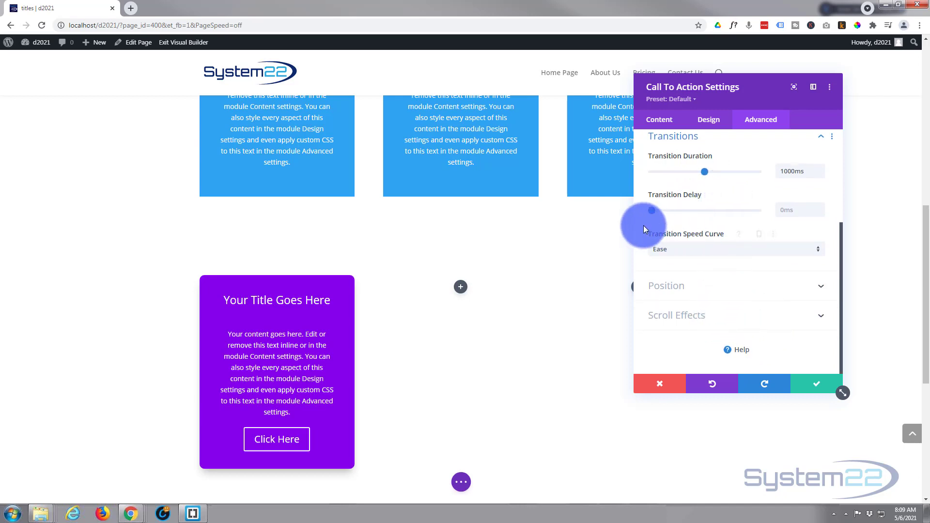
pyautogui.click(710, 252)
pyautogui.click(703, 255)
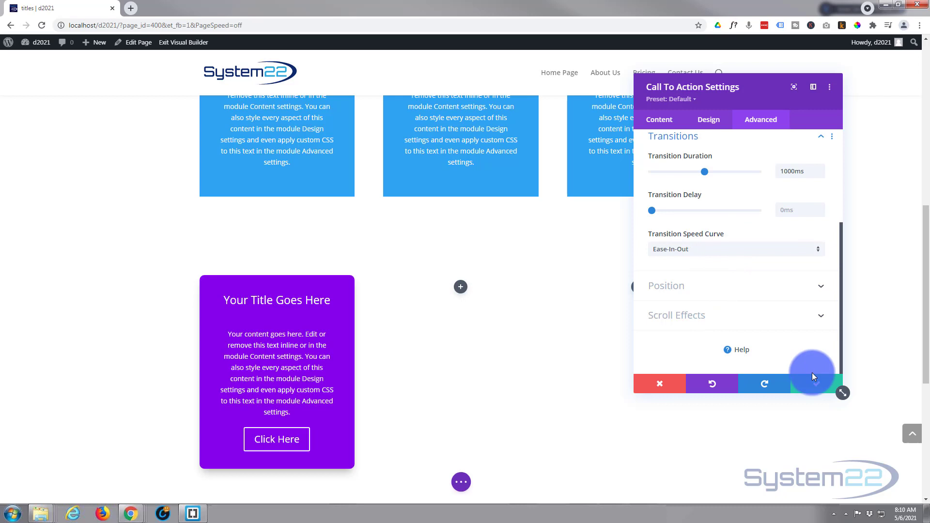
pyautogui.click(814, 389)
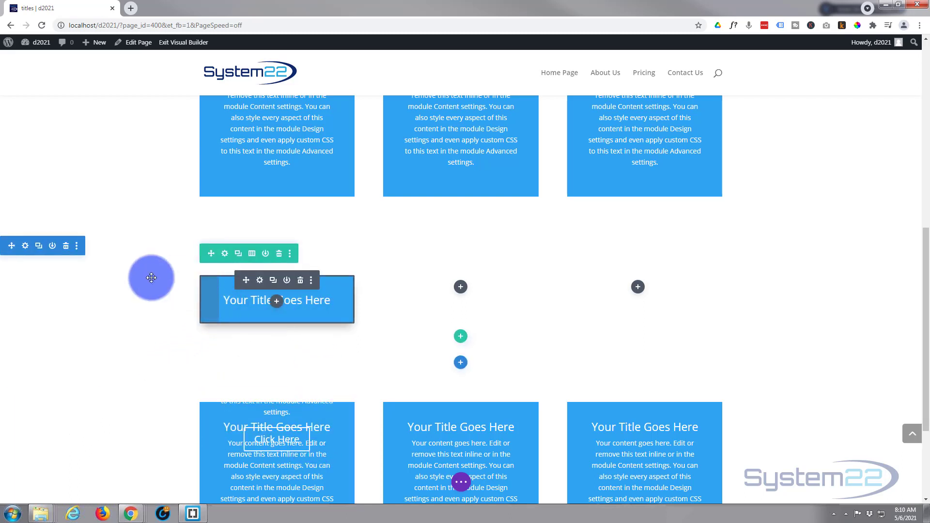
# - Set the blue butterflies photo from the media library as the section's background image
pyautogui.click(26, 247)
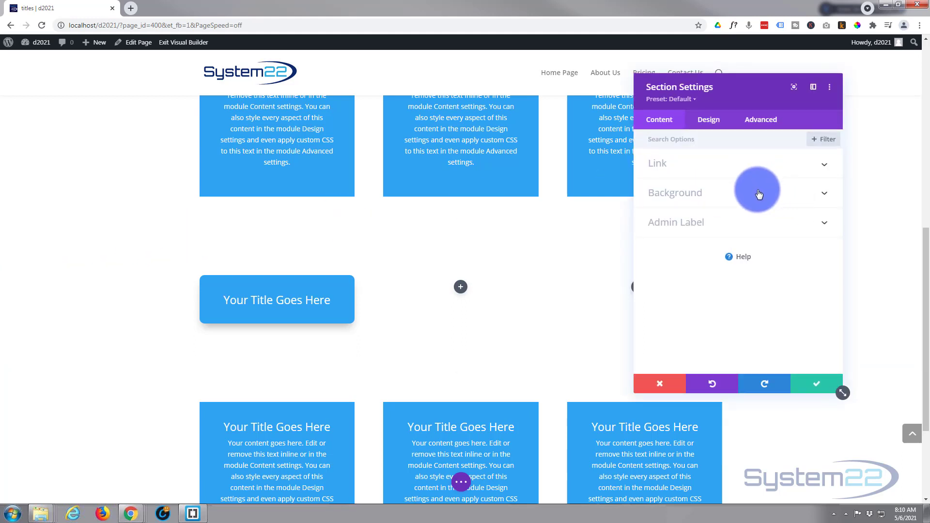
pyautogui.click(760, 193)
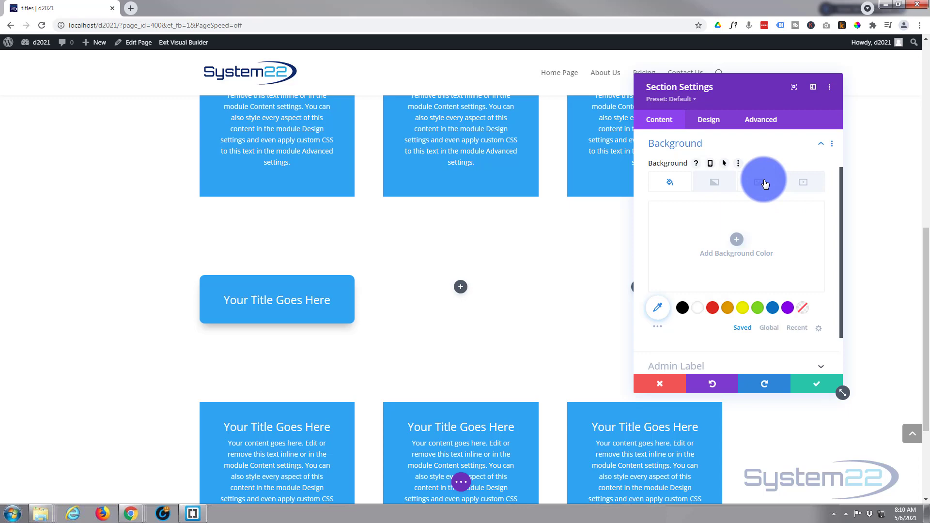
pyautogui.click(765, 184)
pyautogui.click(735, 241)
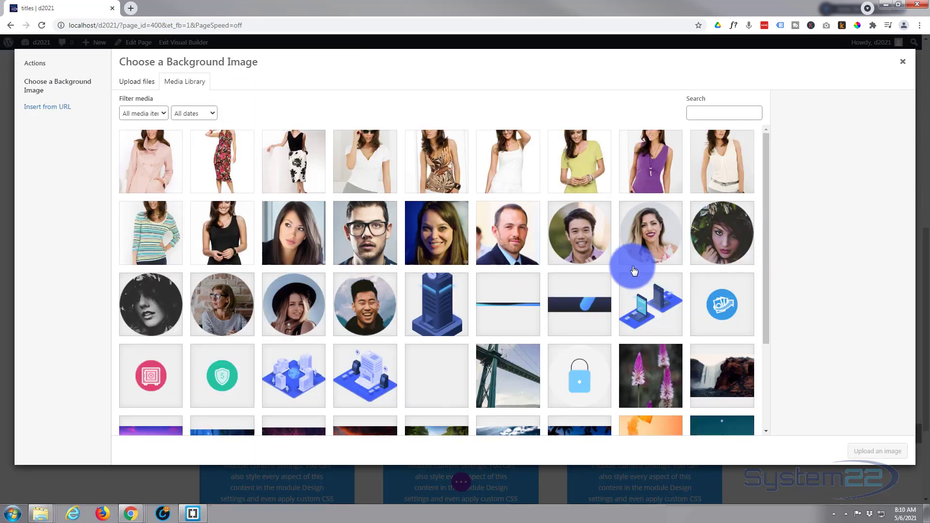
pyautogui.scroll(-3, 626, 262)
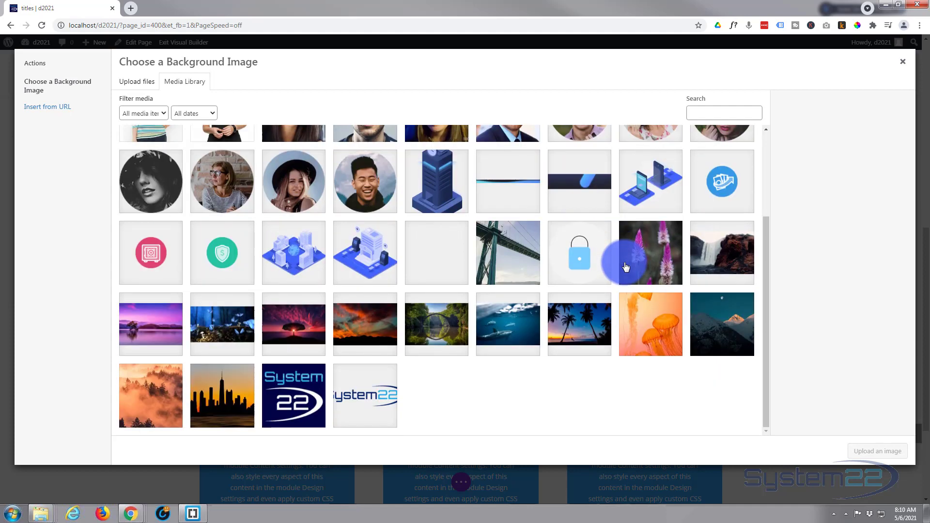
pyautogui.click(215, 319)
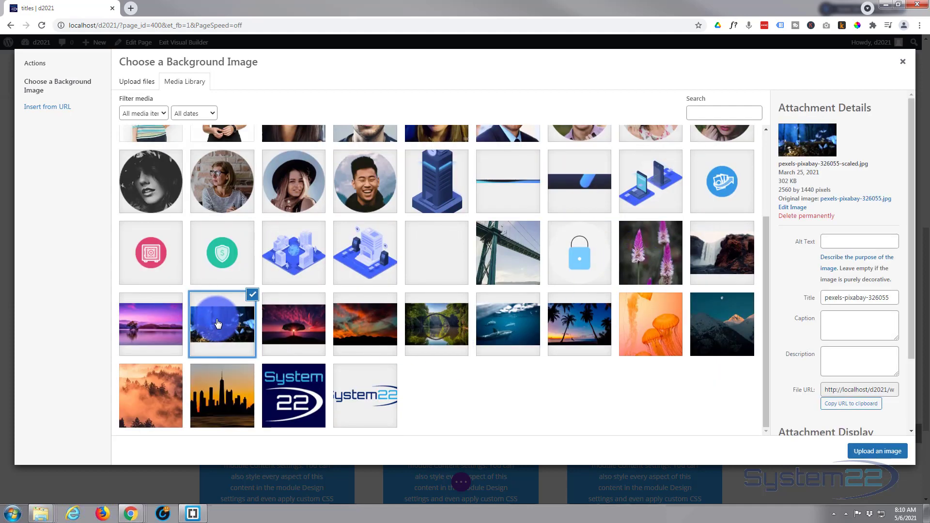
pyautogui.click(864, 452)
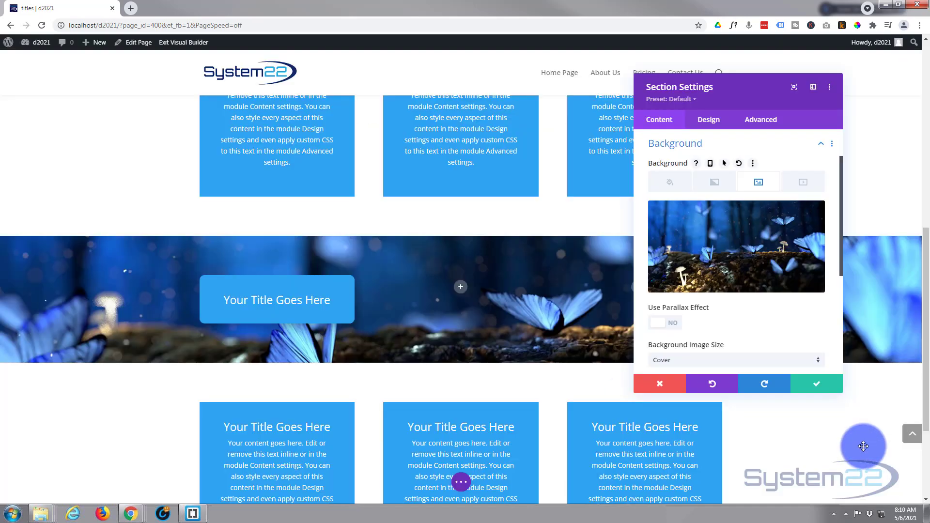
# - Turn on the background parallax effect and set its Parallax Method to CSS
pyautogui.click(677, 323)
pyautogui.scroll(-3, 729, 327)
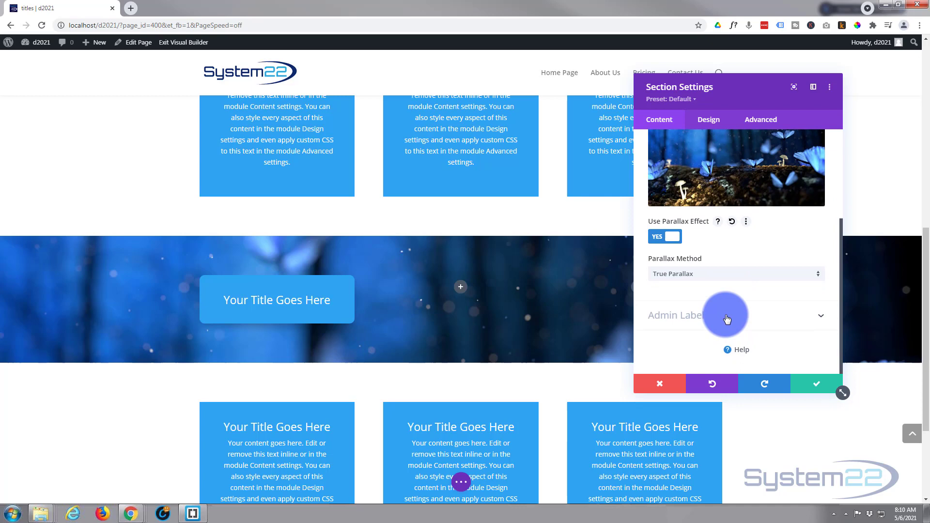
pyautogui.click(719, 276)
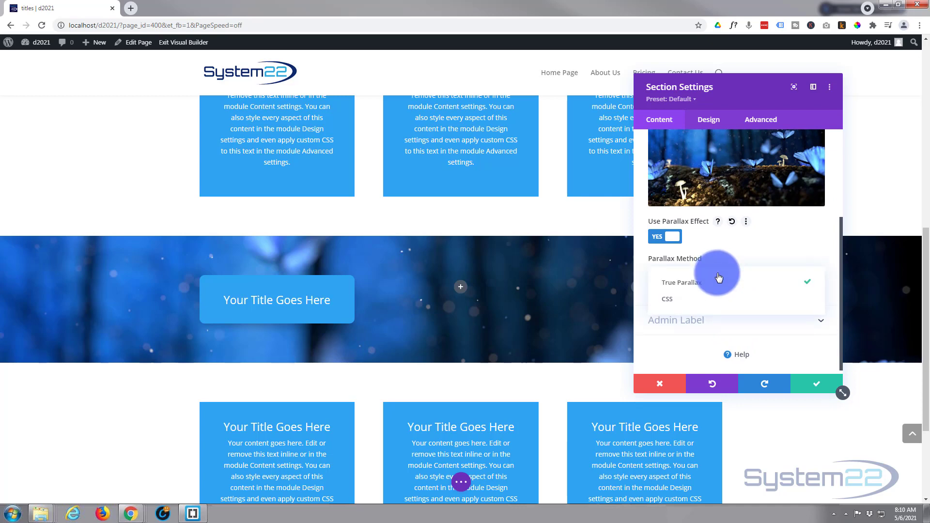
pyautogui.click(684, 299)
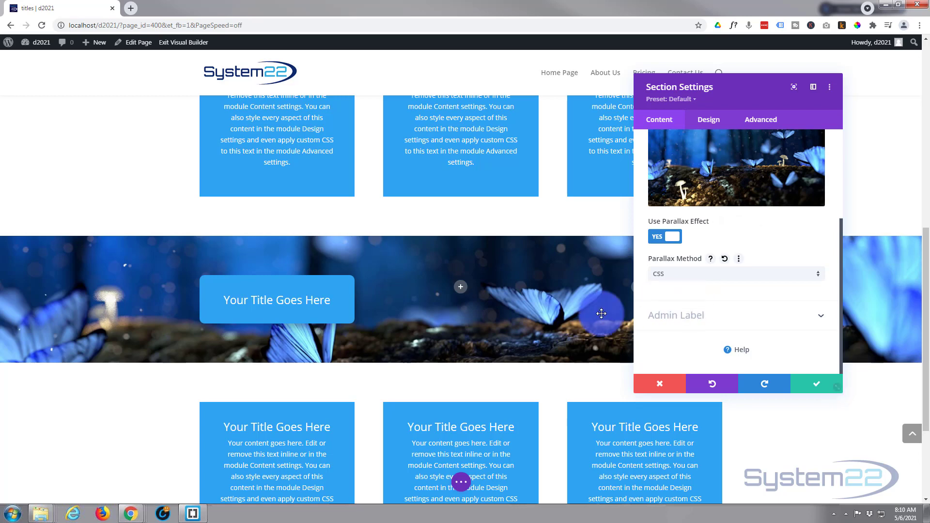
pyautogui.scroll(-3, 568, 307)
pyautogui.scroll(4, 567, 307)
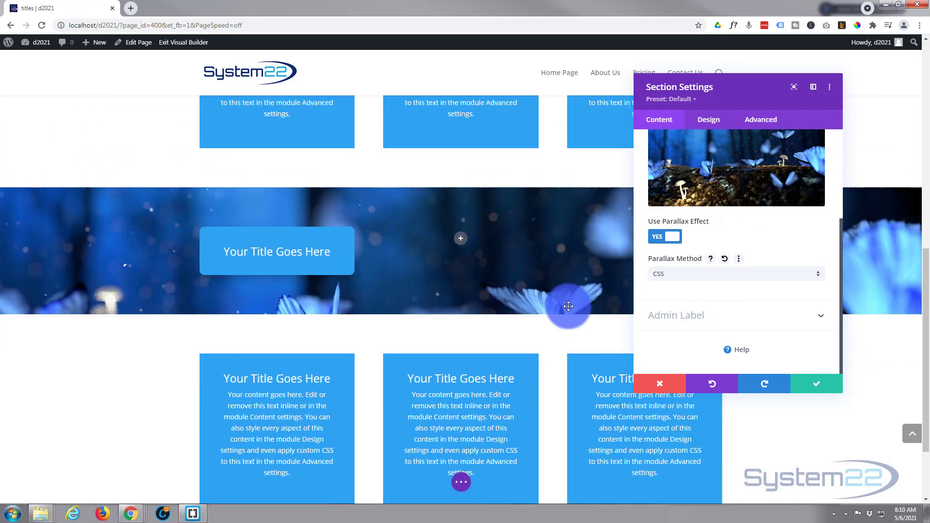
pyautogui.scroll(-1, 568, 305)
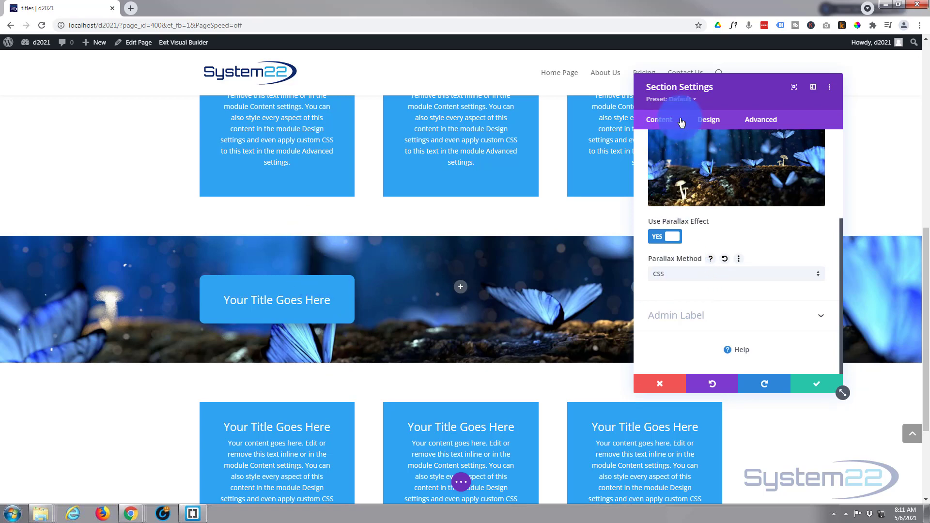
pyautogui.click(708, 122)
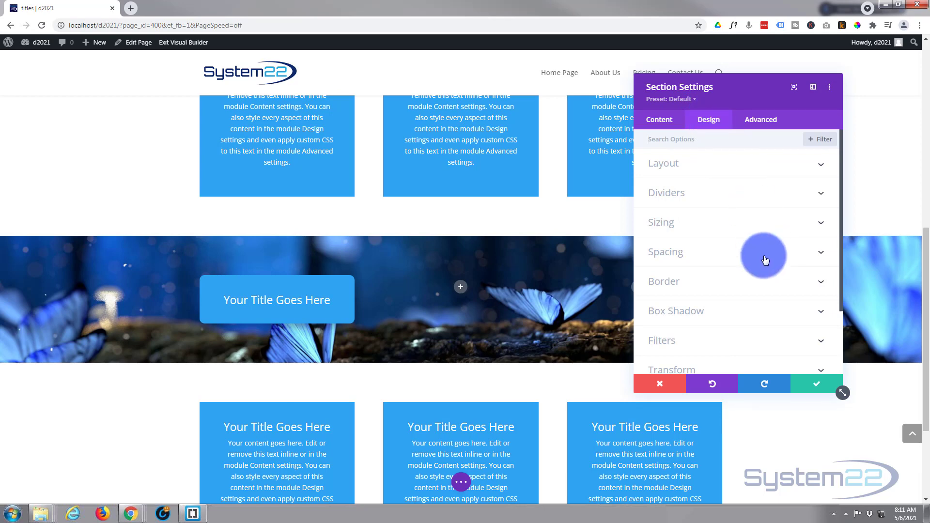
# - Give the section a 600px Min Height under Sizing and save its settings
pyautogui.click(752, 224)
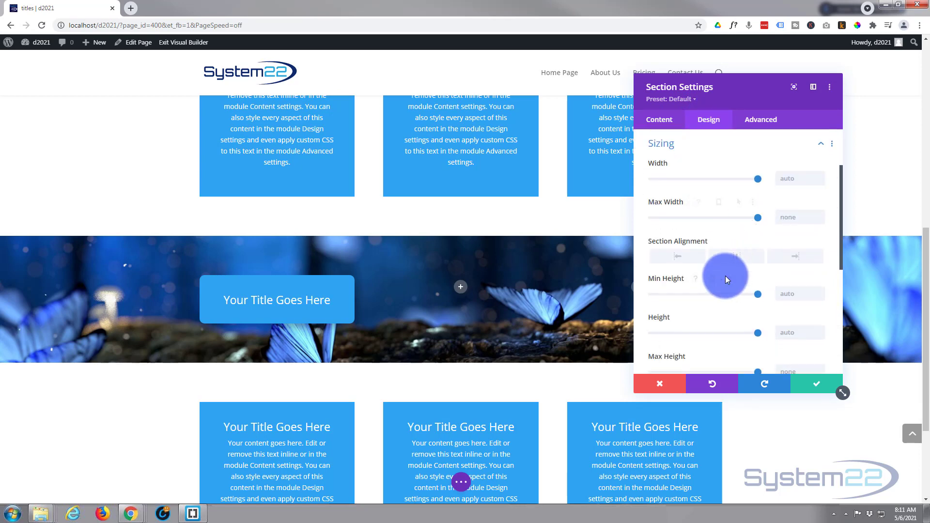
pyautogui.scroll(-1, 726, 276)
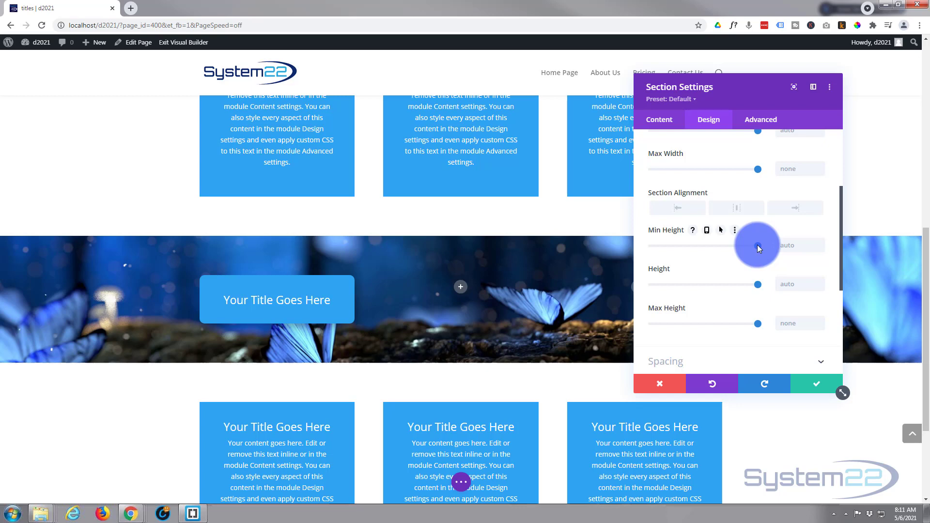
pyautogui.moveTo(757, 245); pyautogui.dragTo(711, 246)
pyautogui.scroll(-2, 574, 262)
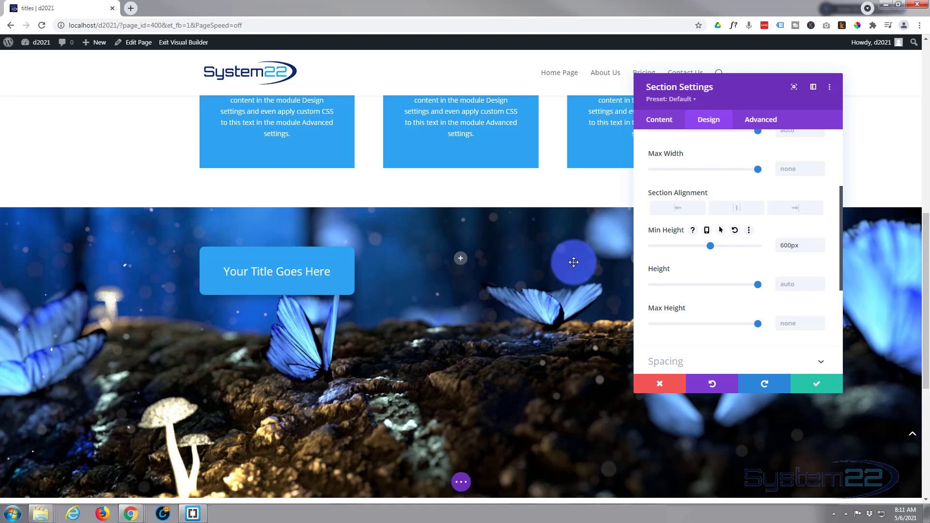
pyautogui.scroll(1, 574, 262)
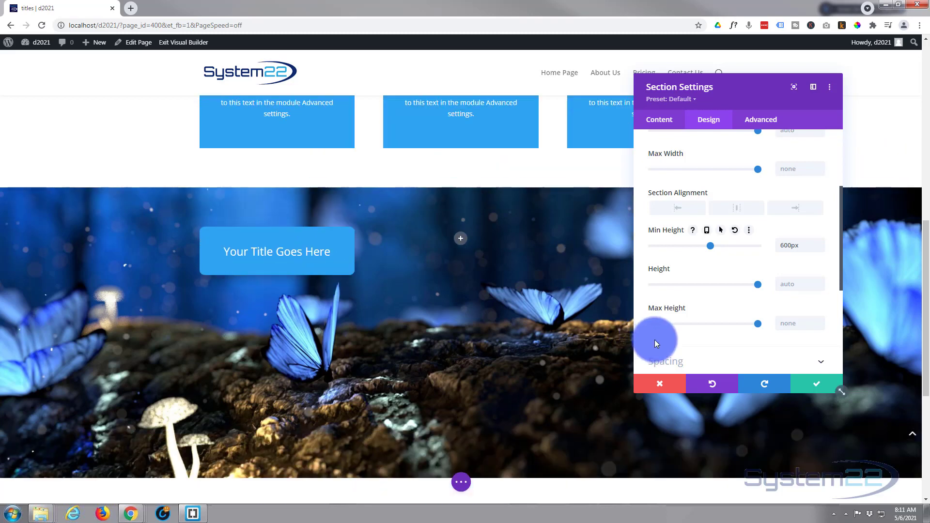
pyautogui.click(814, 387)
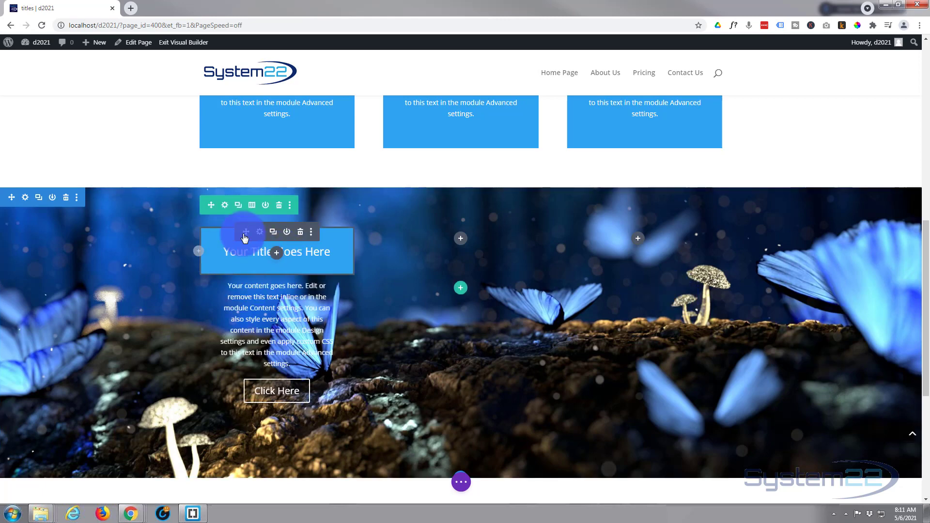
# - Duplicate the call-to-action title box twice and drag one copy into the middle column
pyautogui.click(272, 233)
pyautogui.click(272, 233)
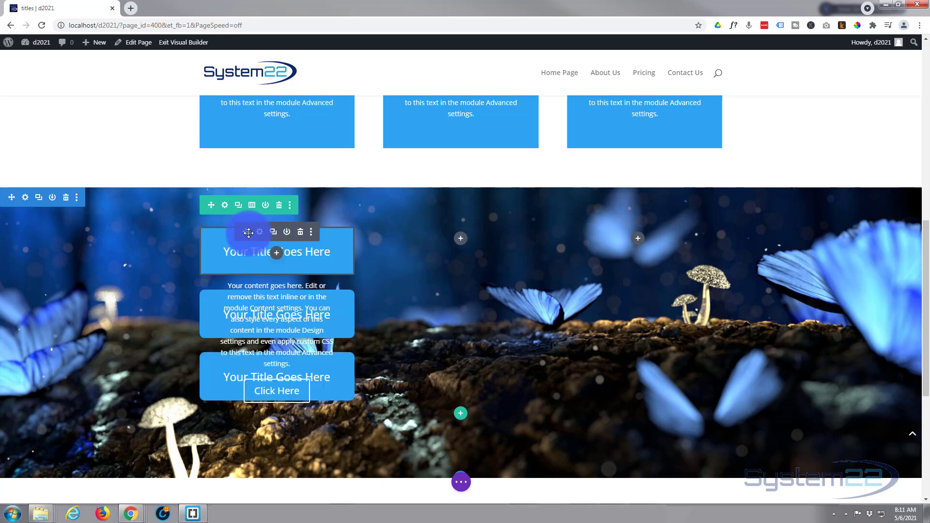
pyautogui.moveTo(247, 231); pyautogui.dragTo(638, 247)
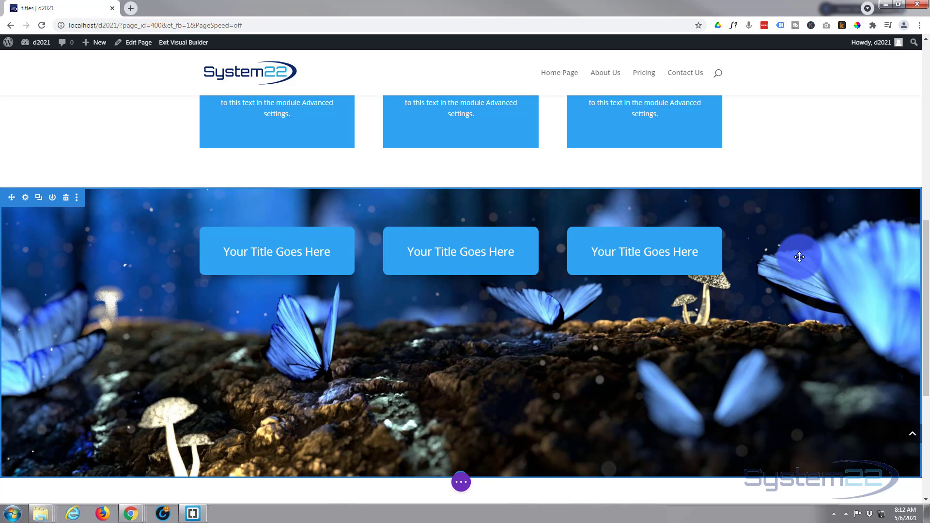
pyautogui.moveTo(286, 257)
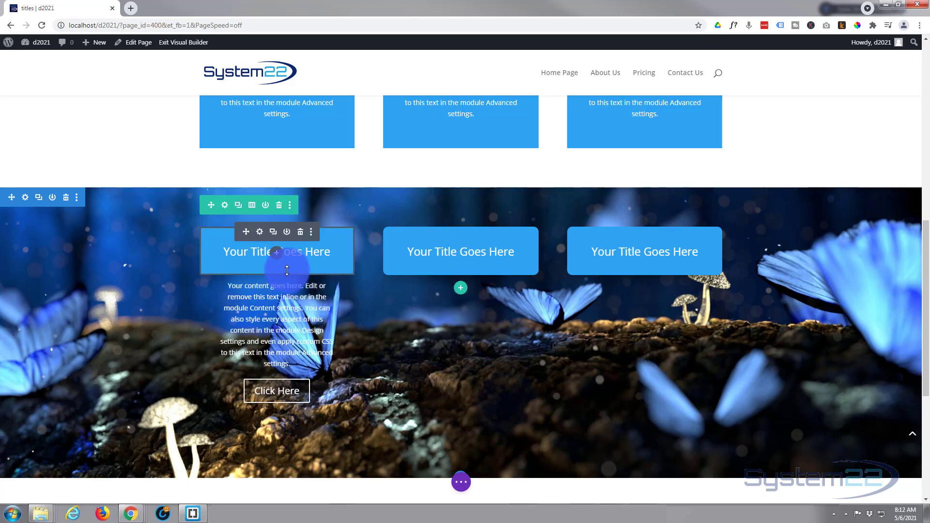
# - Enable per-device values for the first call-to-action's 100px Height under Design > Sizing
pyautogui.click(260, 232)
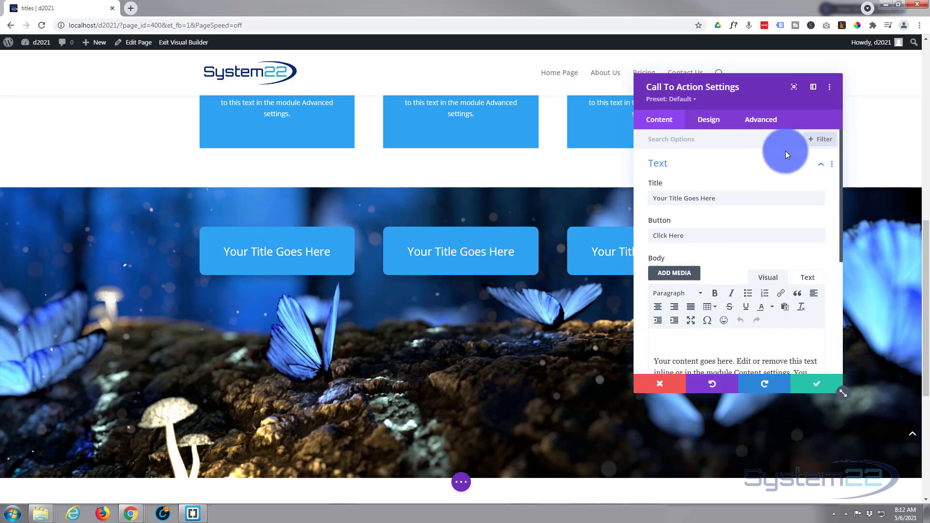
pyautogui.click(707, 122)
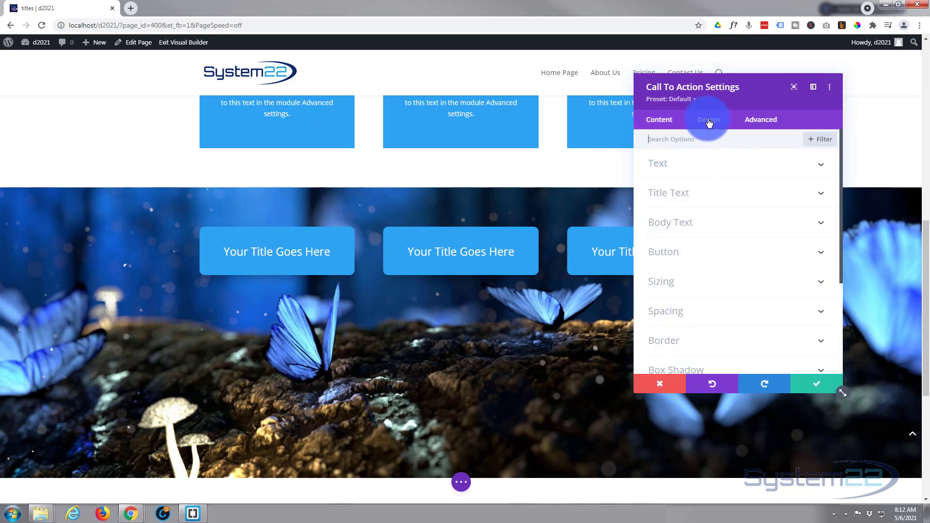
pyautogui.click(739, 282)
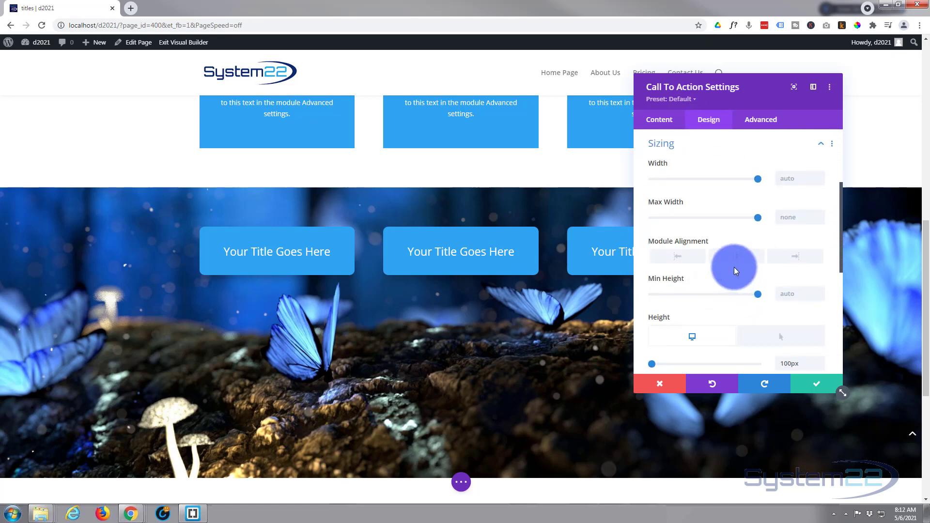
pyautogui.scroll(-2, 734, 266)
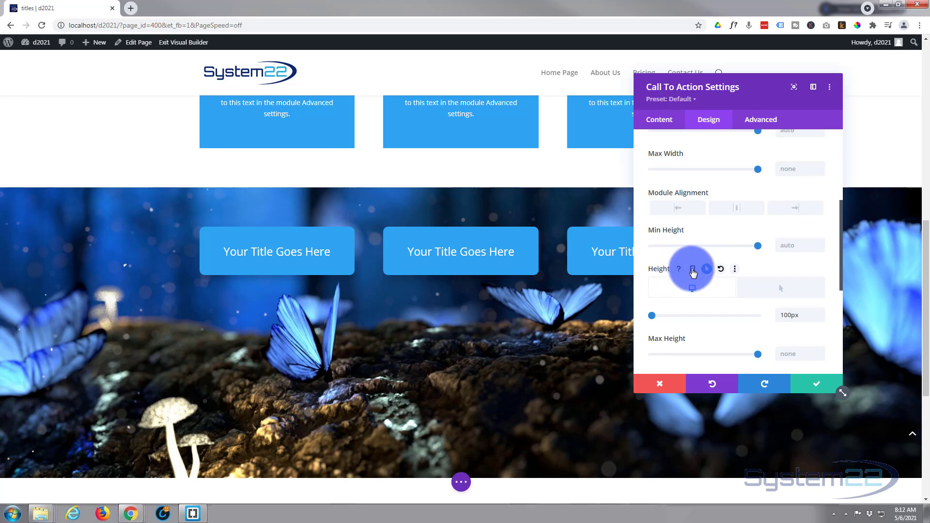
pyautogui.click(693, 271)
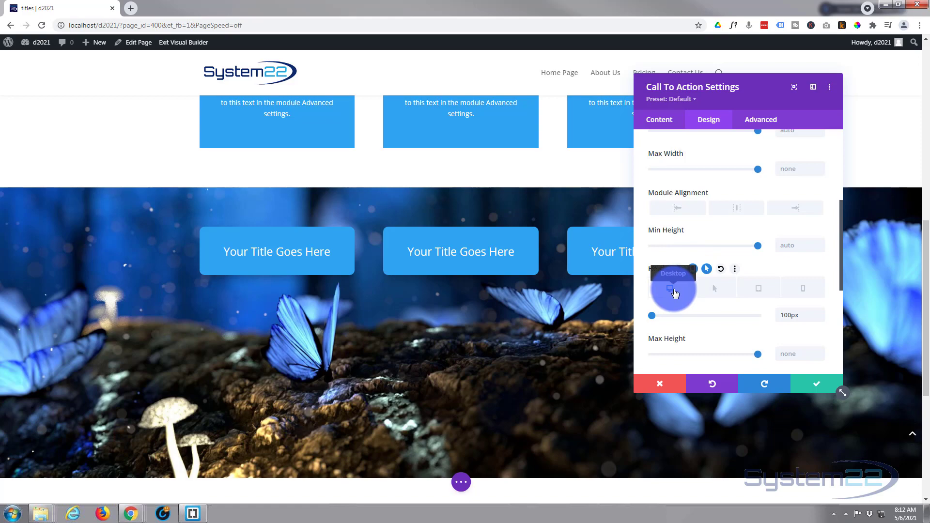
# - Set the first call-to-action's tablet height to auto
pyautogui.click(762, 290)
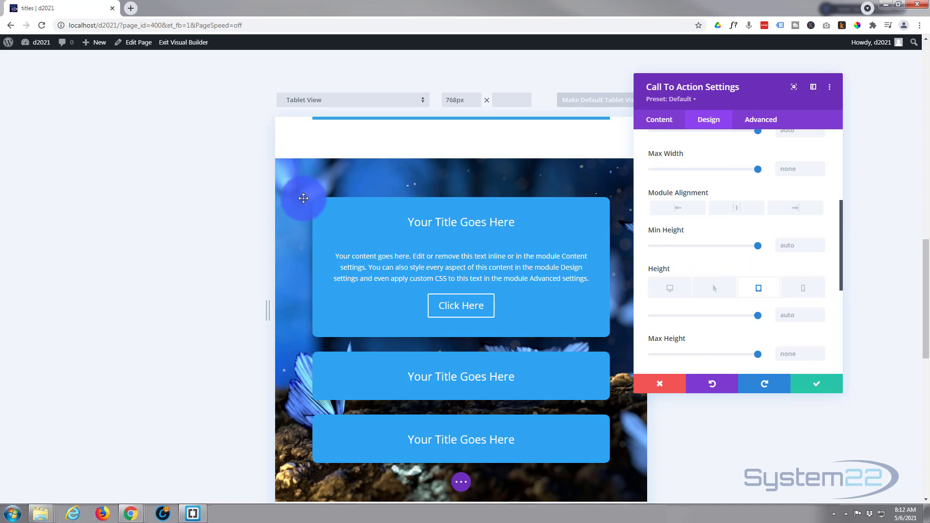
pyautogui.scroll(-1, 302, 198)
pyautogui.scroll(-3, 303, 198)
pyautogui.scroll(3, 303, 198)
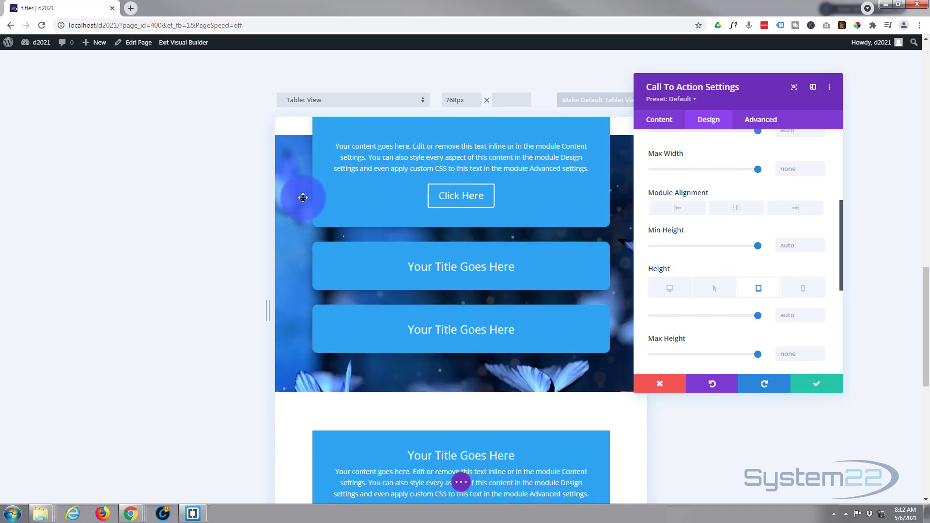
pyautogui.scroll(2, 303, 198)
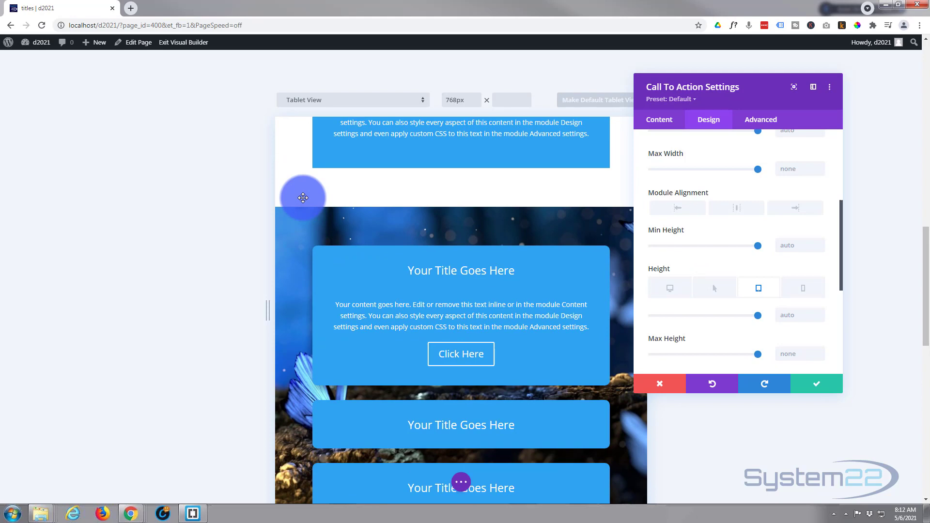
pyautogui.scroll(-1, 303, 198)
pyautogui.scroll(-1, 303, 198)
pyautogui.scroll(3, 302, 198)
pyautogui.scroll(-1, 303, 198)
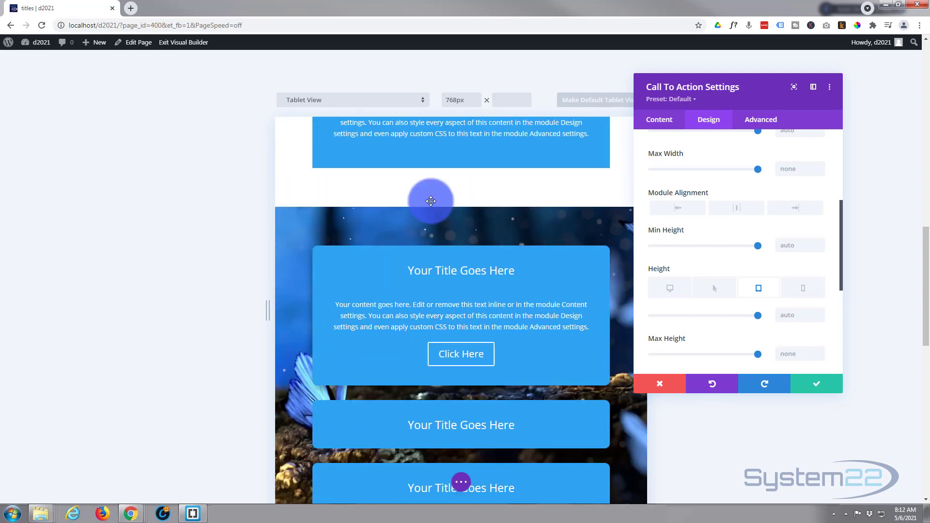
# - Set its phone height to auto and save the call-to-action settings
pyautogui.click(807, 290)
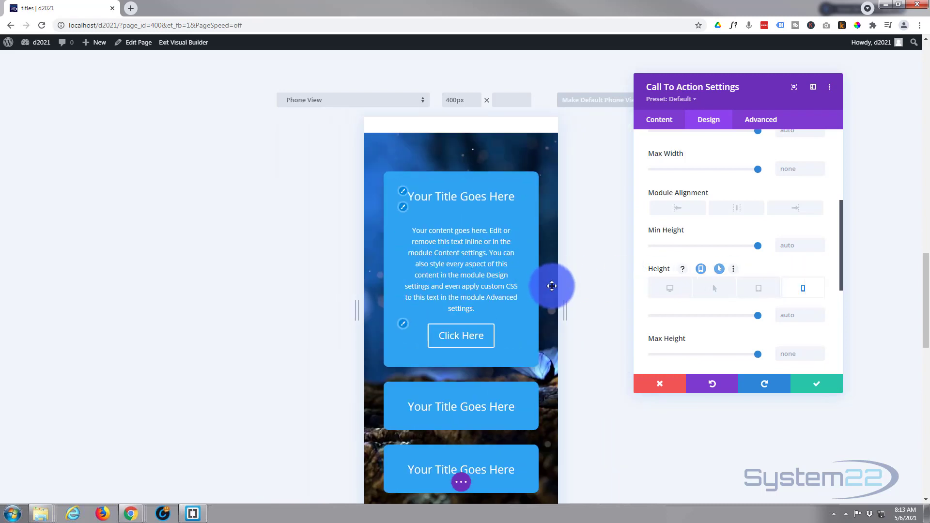
pyautogui.scroll(2, 553, 285)
pyautogui.scroll(-2, 553, 285)
pyautogui.scroll(-3, 554, 285)
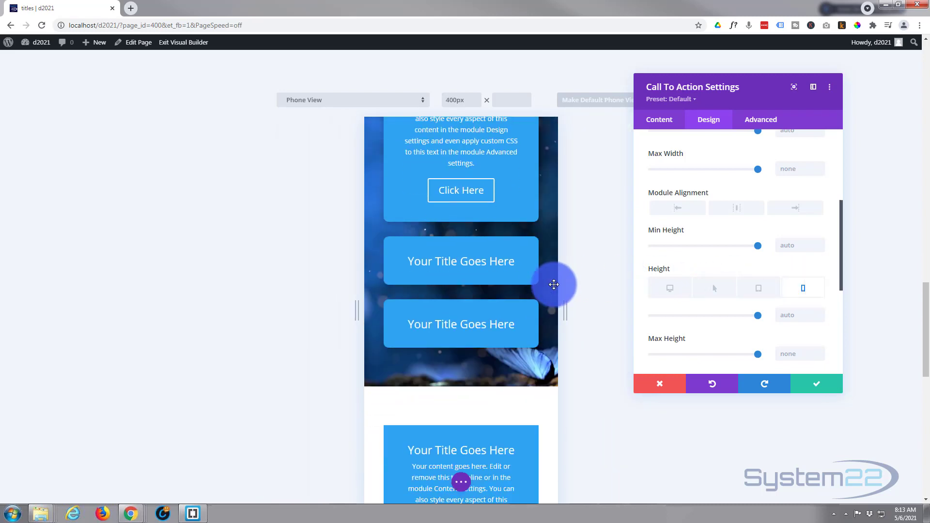
pyautogui.scroll(2, 555, 284)
pyautogui.scroll(2, 555, 284)
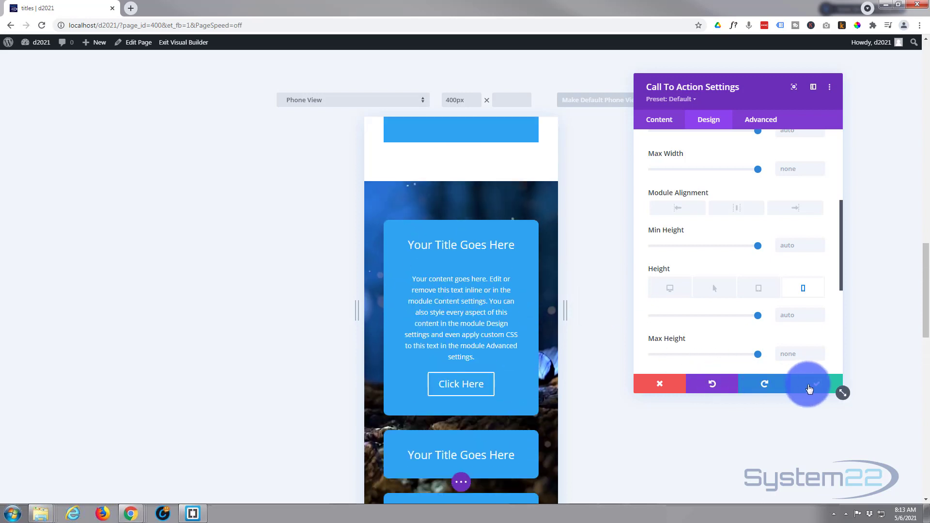
pyautogui.click(816, 387)
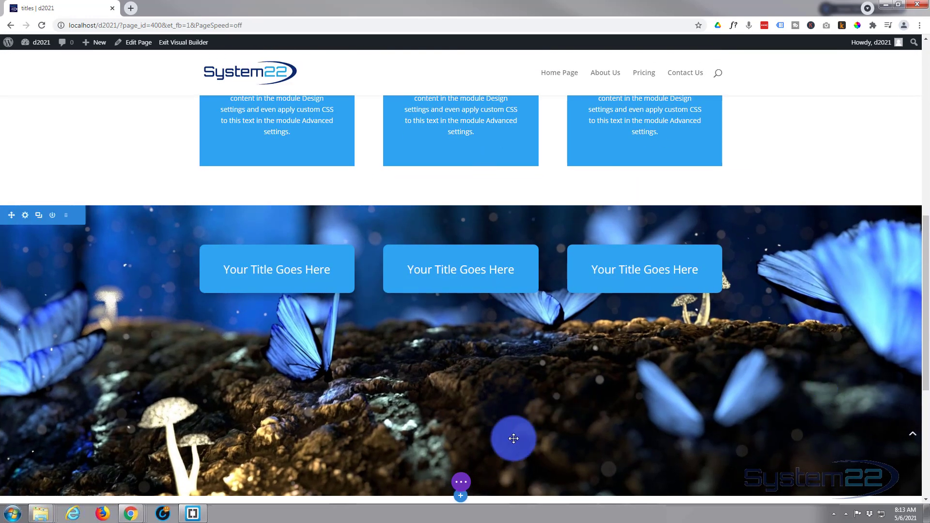
# - Save the page as a draft and exit the Visual Builder
pyautogui.click(464, 482)
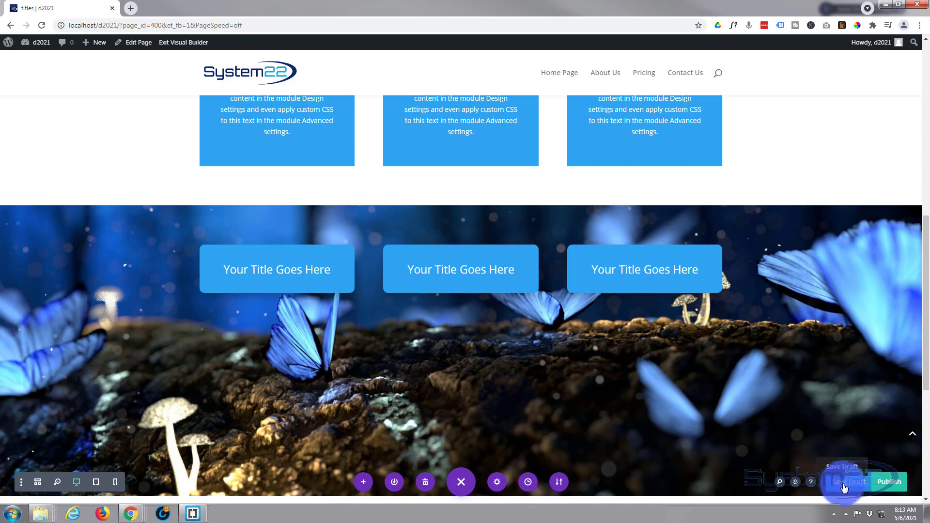
pyautogui.click(844, 486)
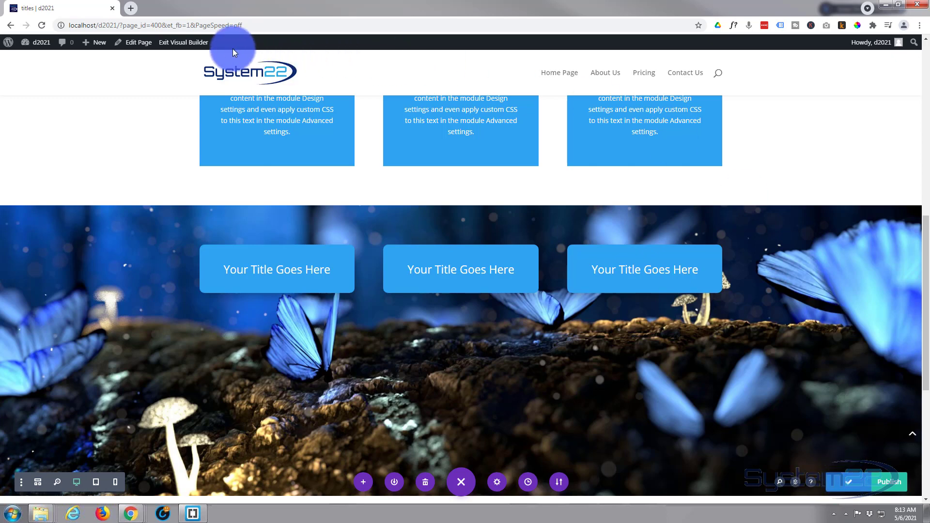
pyautogui.click(182, 45)
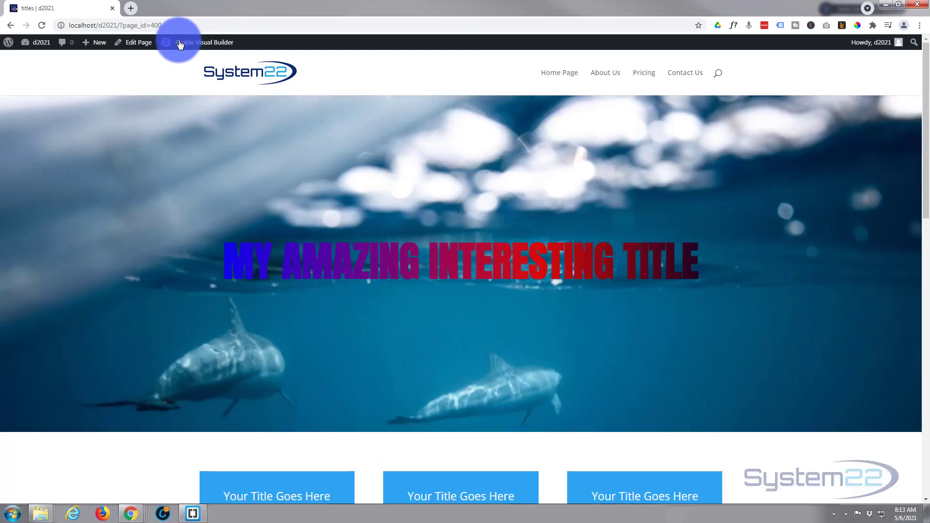
# - On the live page, test that the butterfly section's title boxes expand purple on hover
pyautogui.scroll(-8, 129, 136)
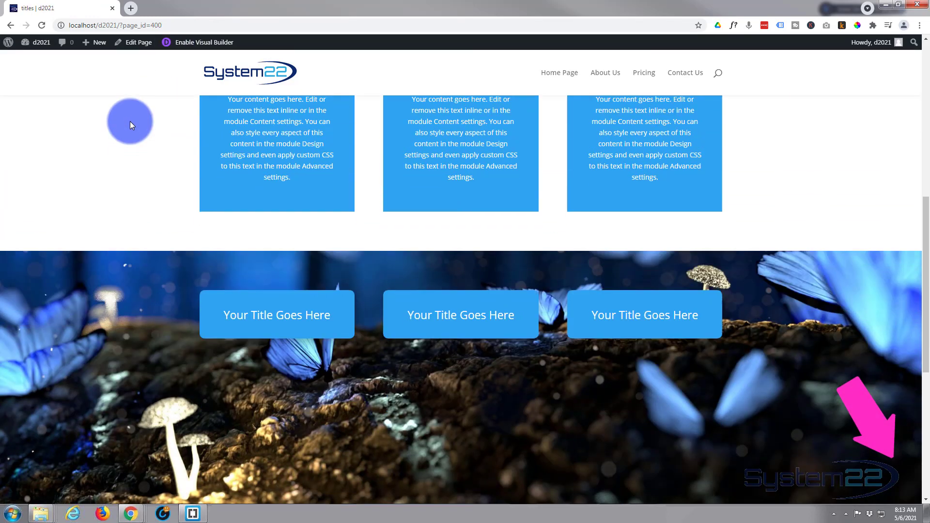
pyautogui.scroll(-2, 130, 121)
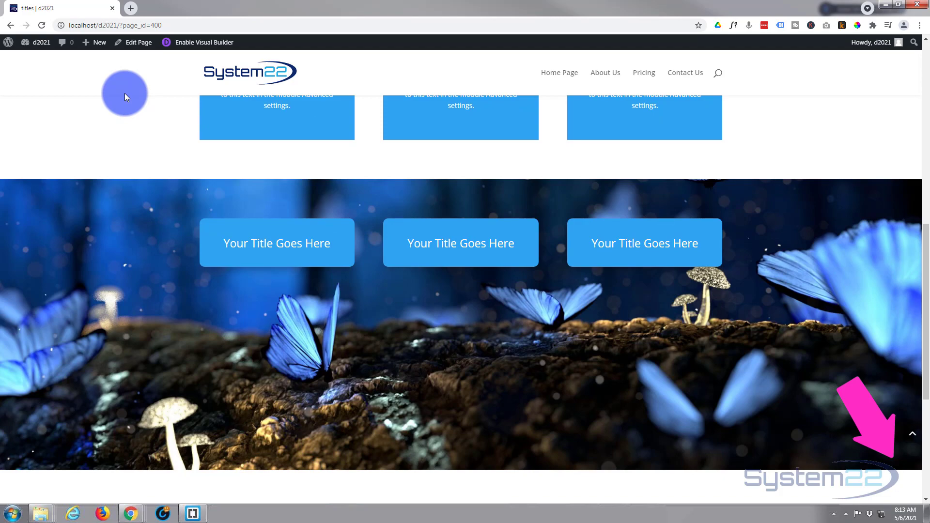
pyautogui.scroll(-1, 124, 94)
pyautogui.scroll(2, 124, 93)
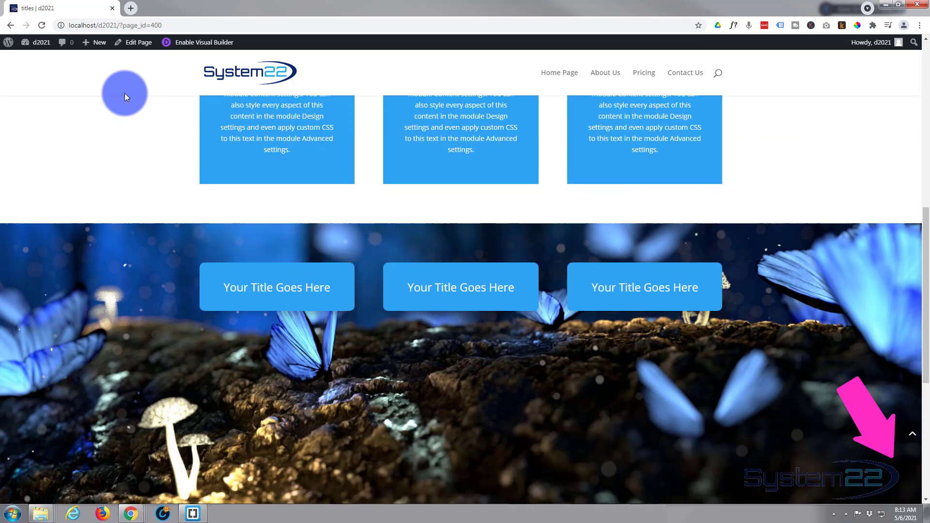
pyautogui.scroll(-1, 124, 97)
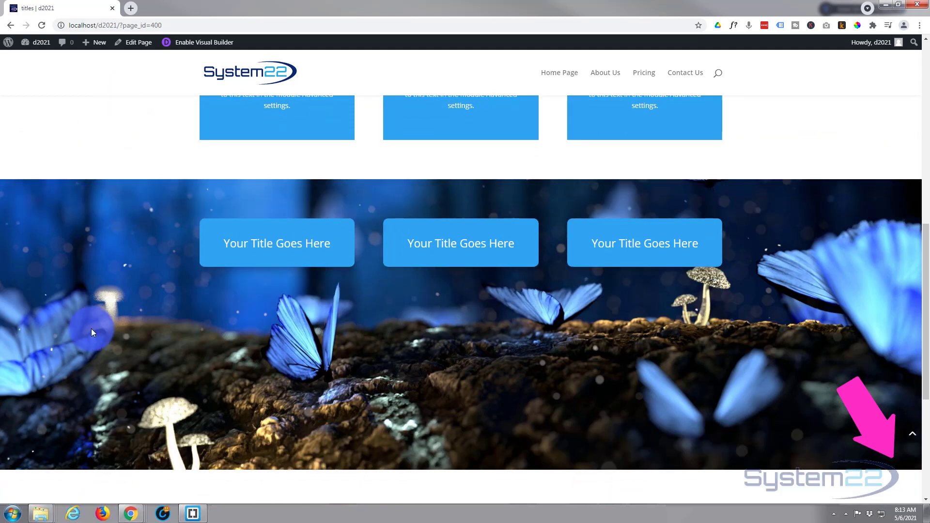
pyautogui.moveTo(246, 257)
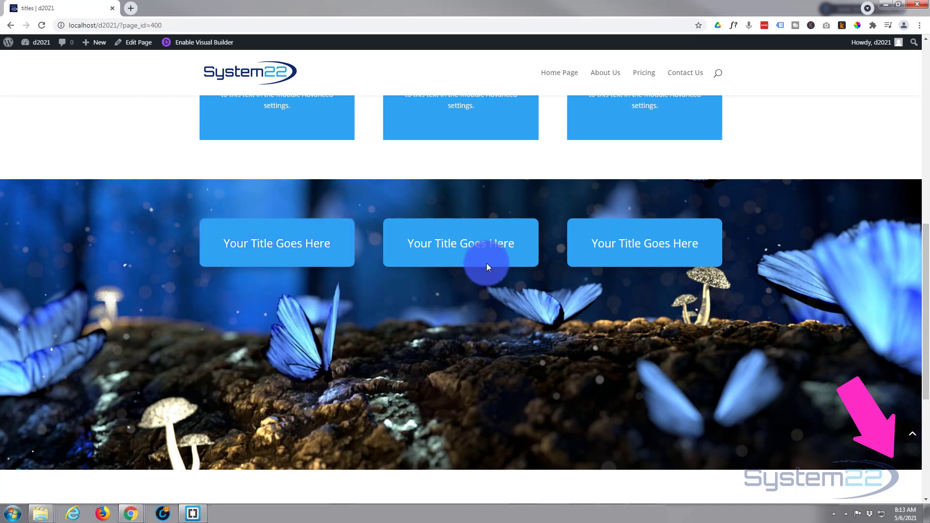
pyautogui.moveTo(490, 251)
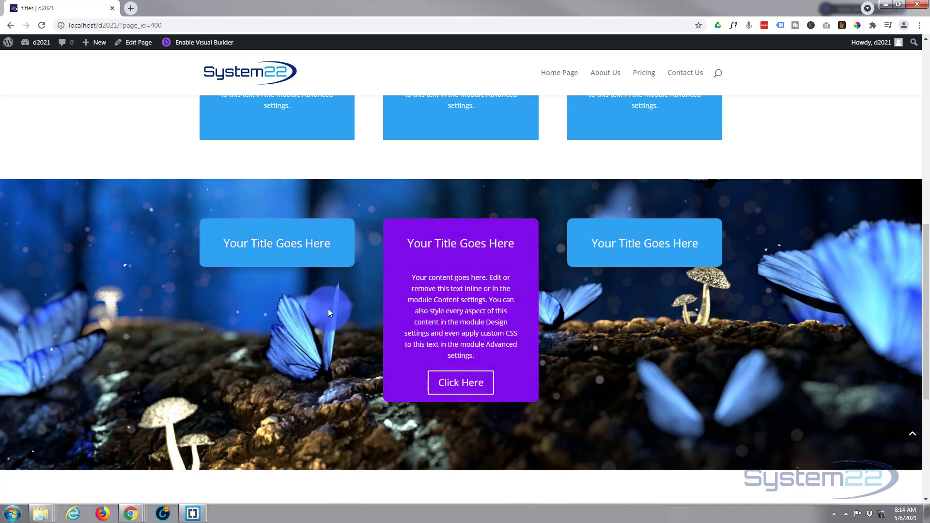
pyautogui.scroll(-2, 112, 302)
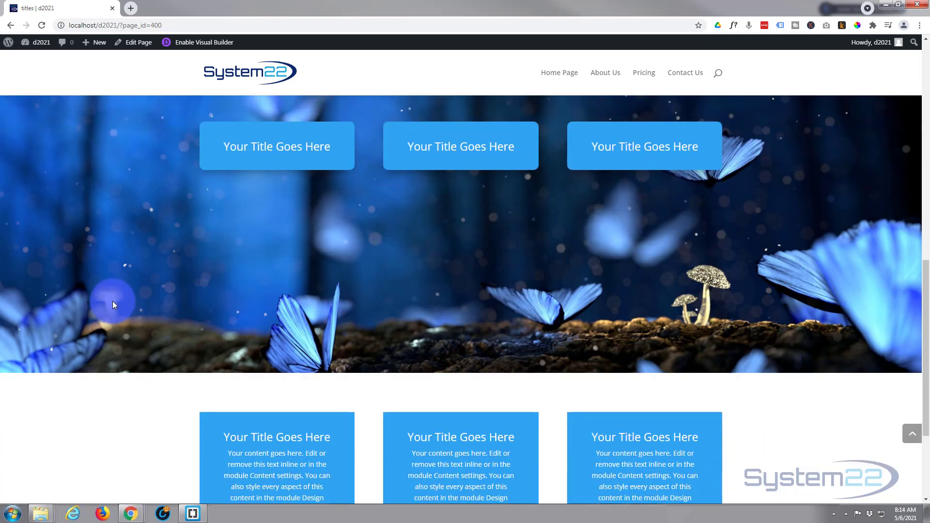